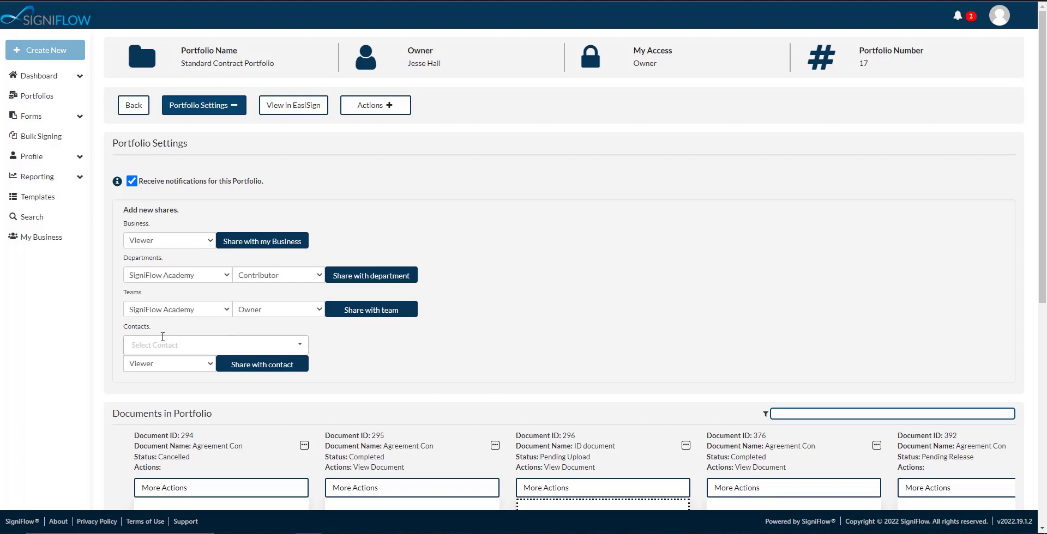
Step: Share the Standard Contract Portfolio with the third contact in the contact list as Viewer and confirm the share
{"action": "left_click_drag", "start_coordinate": [123, 328], "coordinate": [129, 328]}
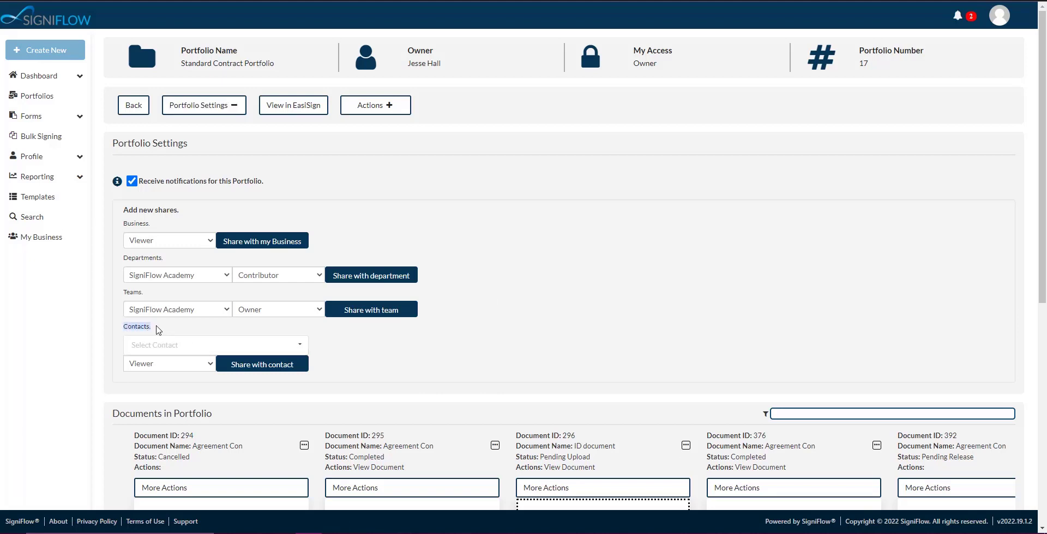
{"action": "left_click", "coordinate": [137, 344]}
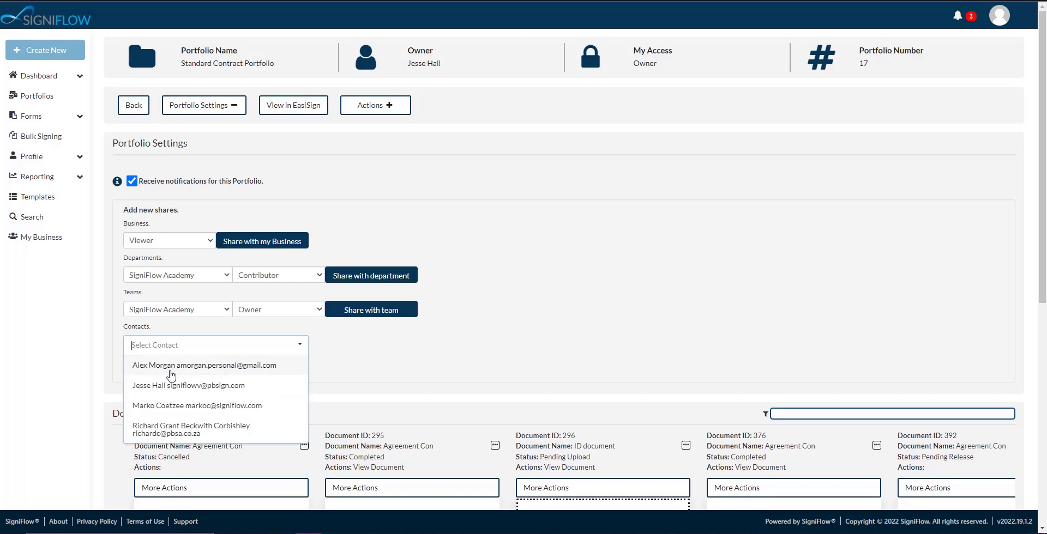
{"action": "left_click", "coordinate": [174, 409]}
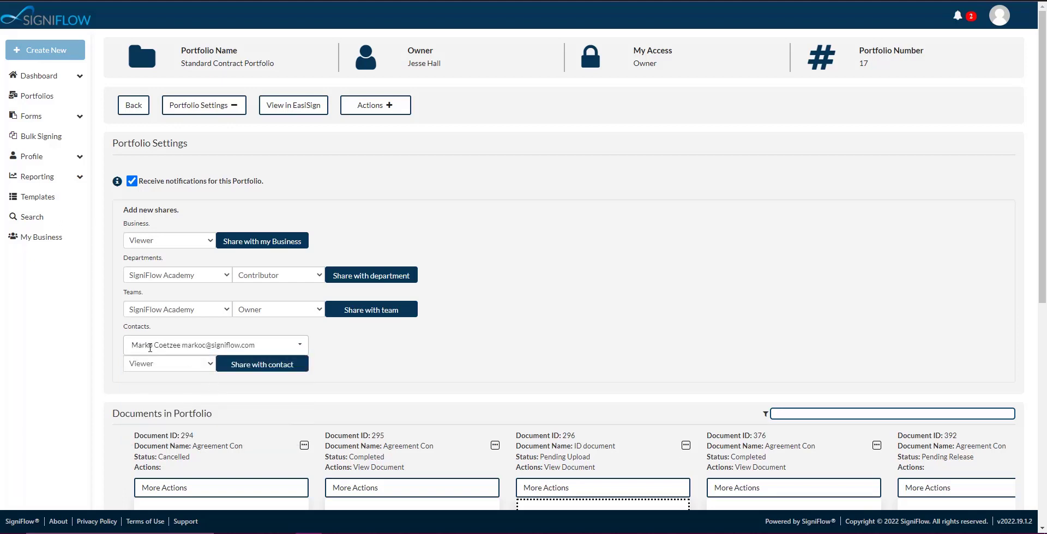
{"action": "left_click", "coordinate": [212, 365]}
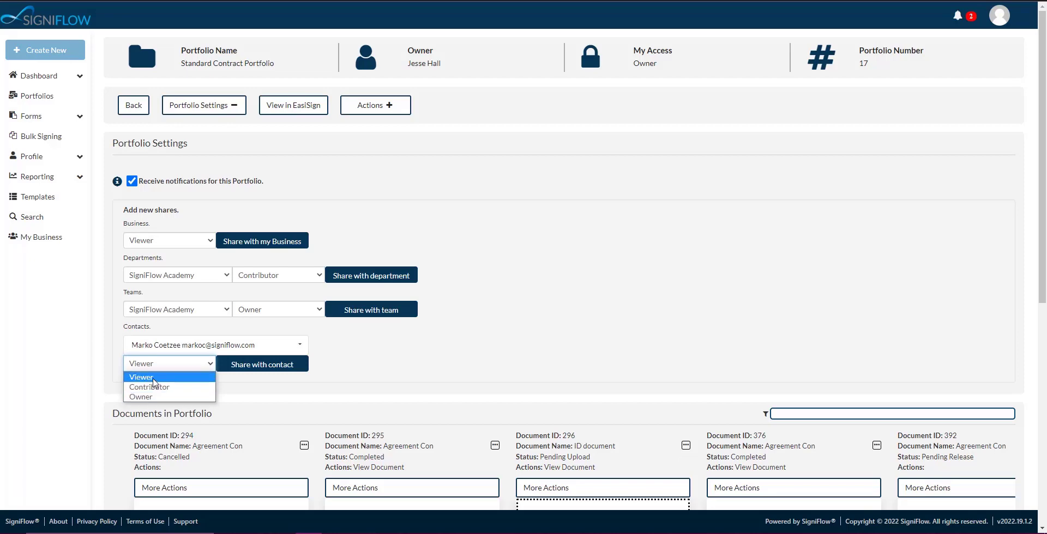
{"action": "left_click", "coordinate": [153, 377]}
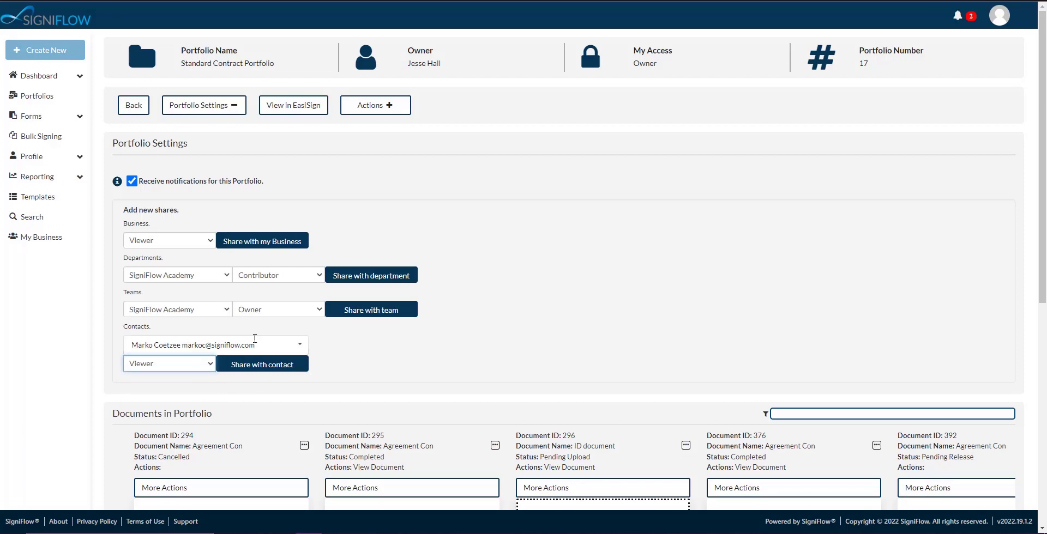
{"action": "left_click", "coordinate": [260, 367]}
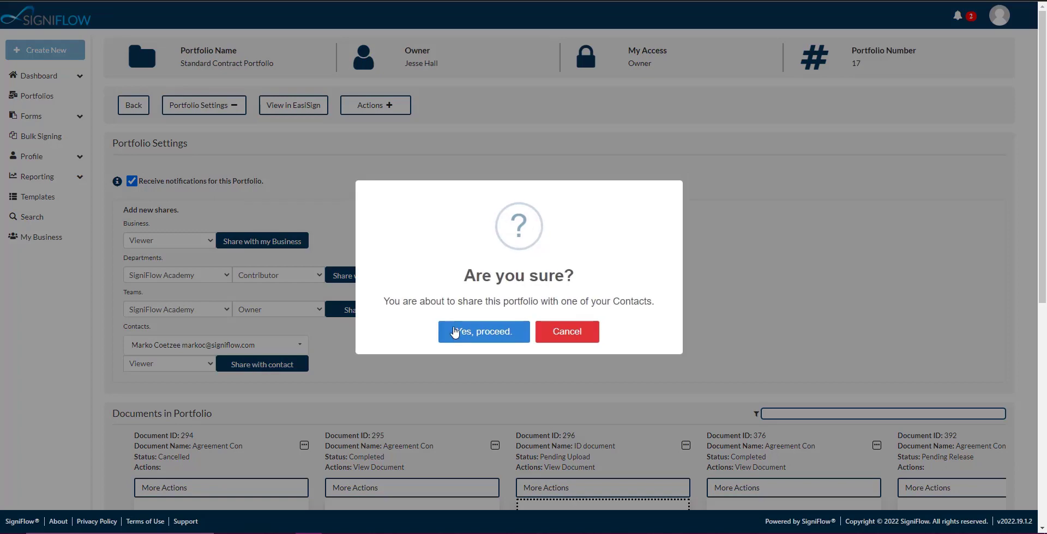
{"action": "left_click", "coordinate": [494, 333]}
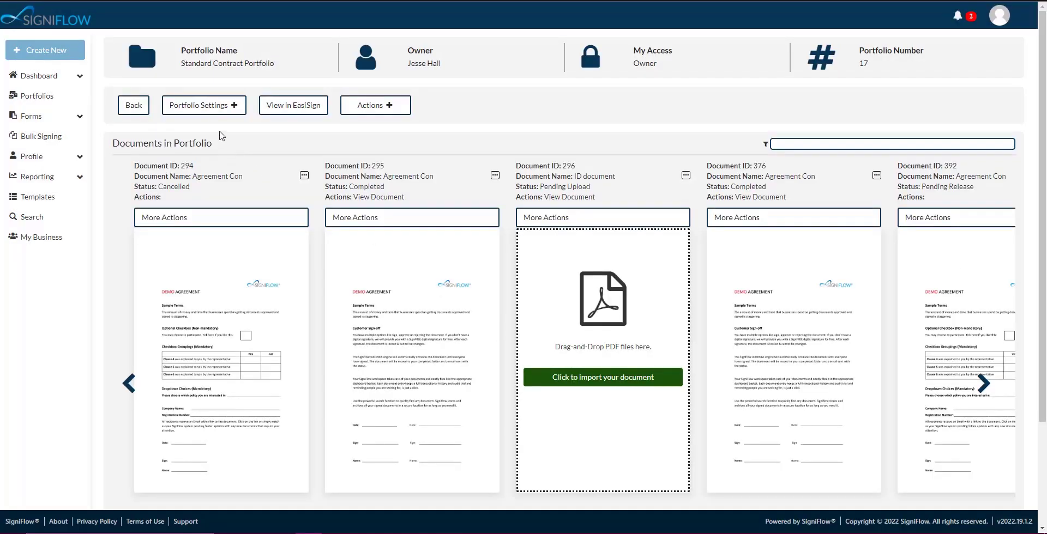
Step: Revoke the contact's Viewer share in the portfolio settings and confirm the revocation
{"action": "left_click", "coordinate": [228, 105]}
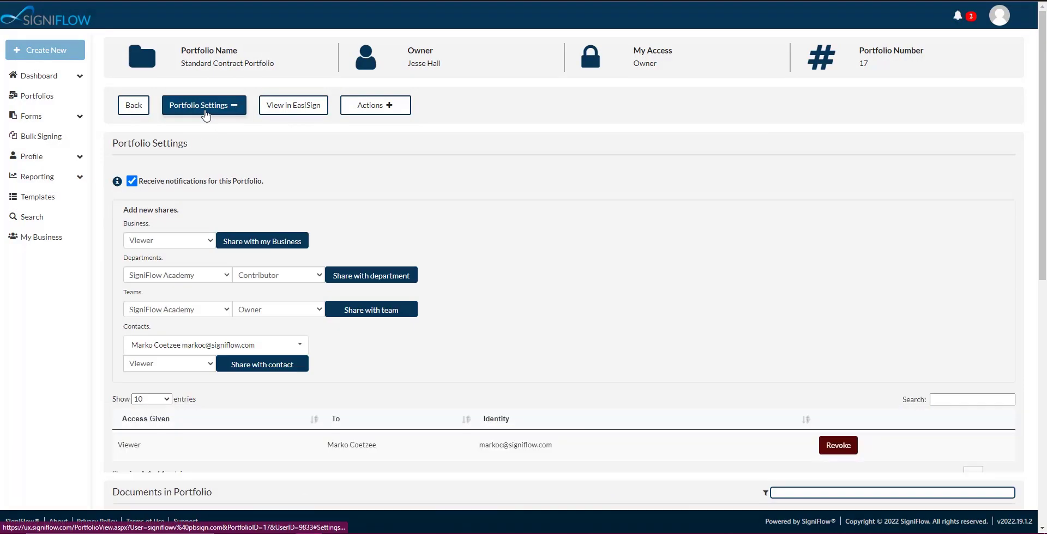
{"action": "scroll", "coordinate": [443, 314], "scroll_direction": "down", "scroll_amount": 2}
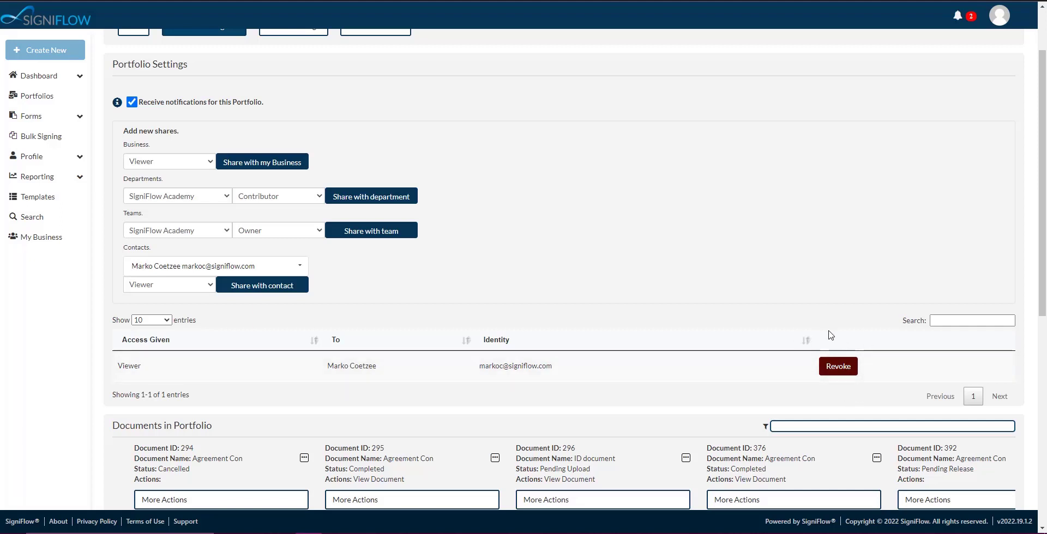
{"action": "left_click", "coordinate": [839, 374]}
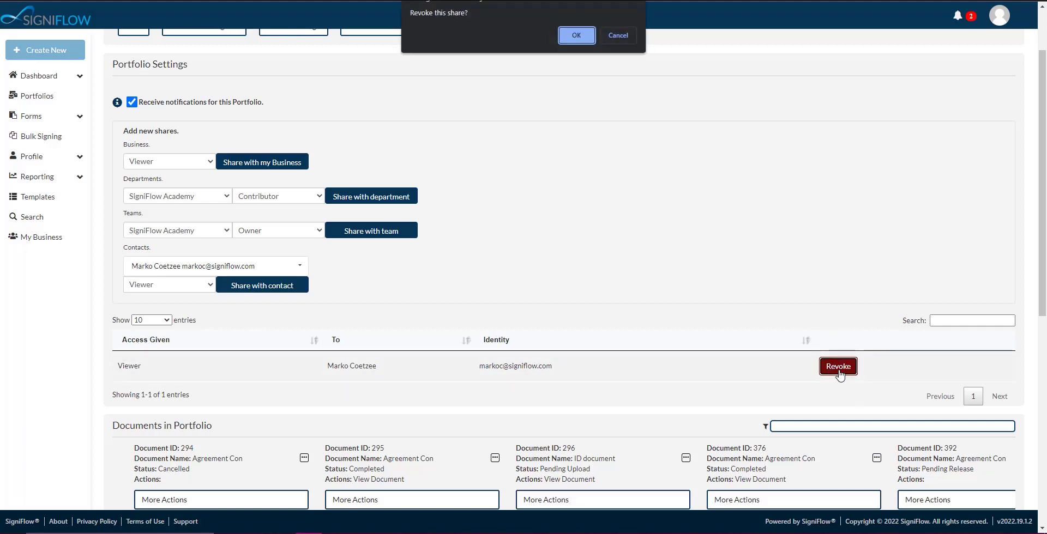
{"action": "left_click", "coordinate": [571, 36]}
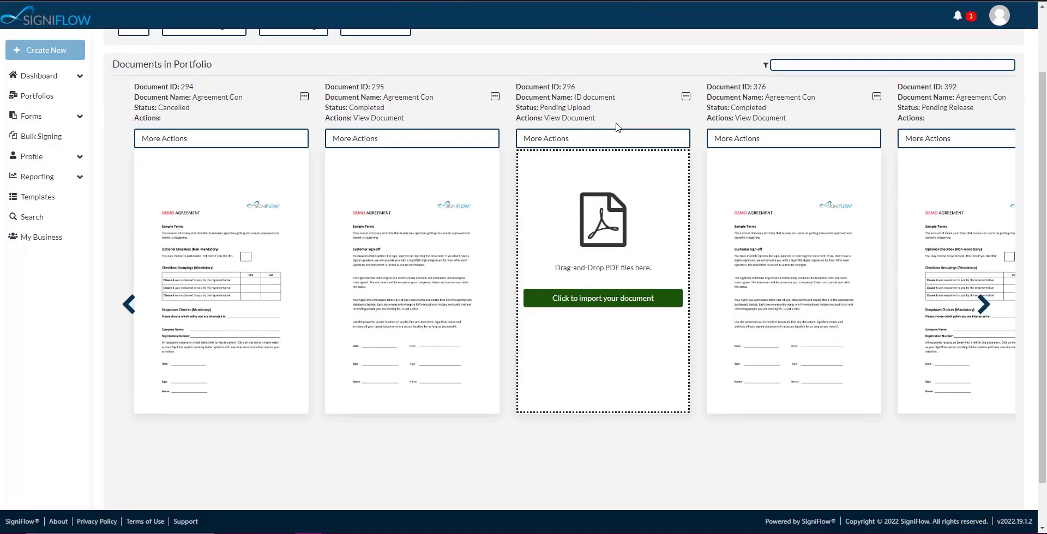
{"action": "scroll", "coordinate": [474, 137], "scroll_direction": "up", "scroll_amount": 2}
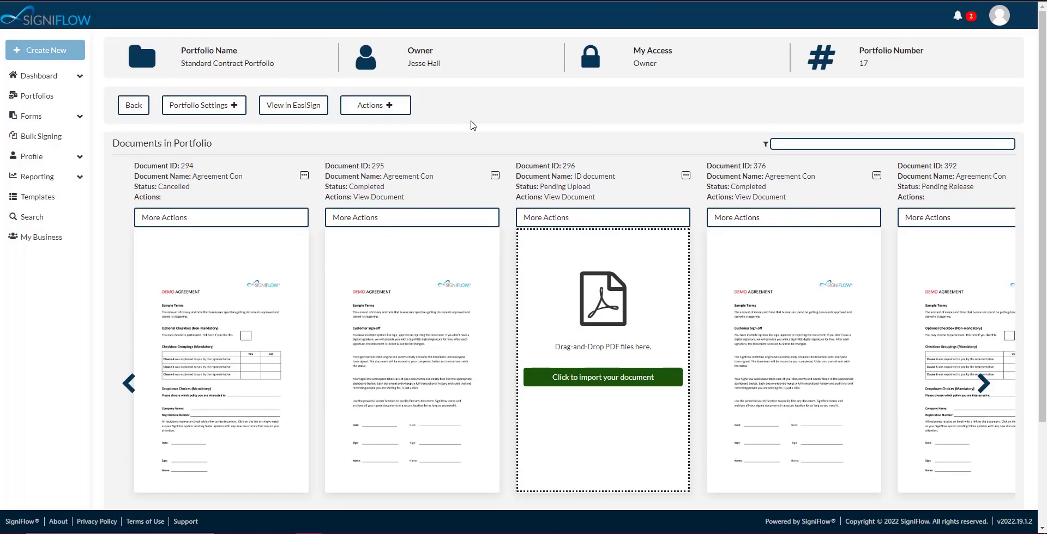
{"action": "left_click", "coordinate": [204, 104]}
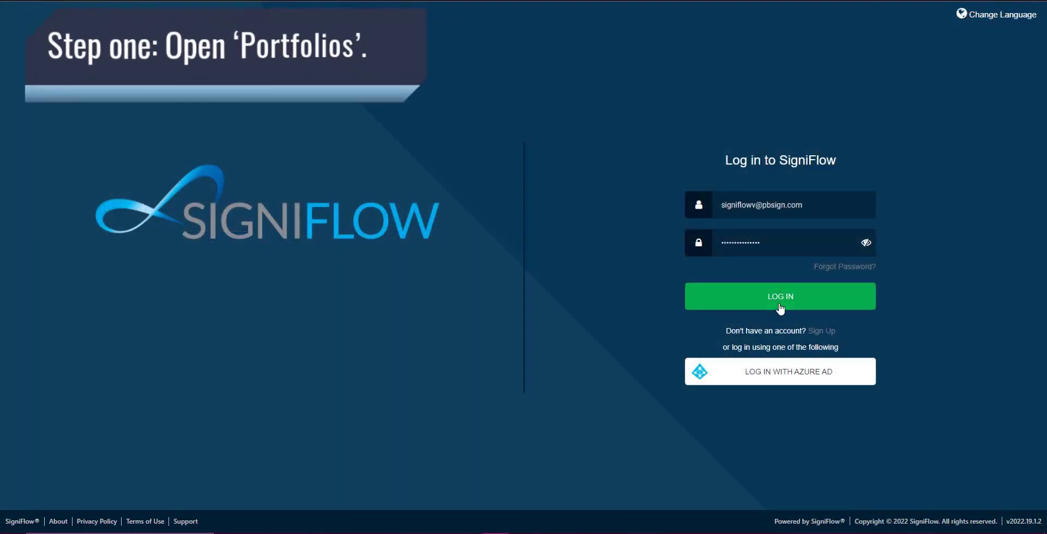
Step: Log in with the prefilled credentials and open the settings of the Standard Contract Portfolio
{"action": "left_click", "coordinate": [780, 309]}
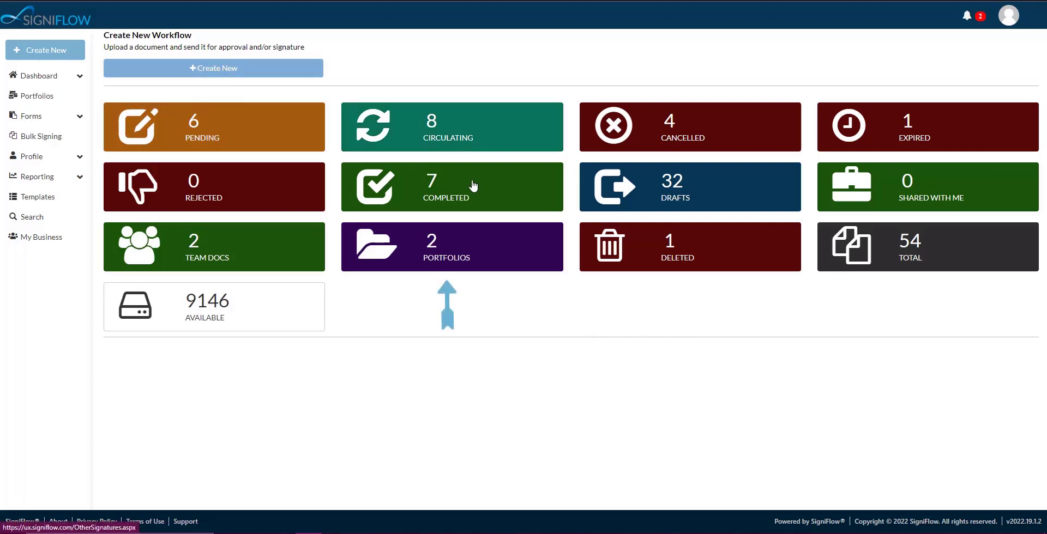
{"action": "left_click", "coordinate": [450, 255]}
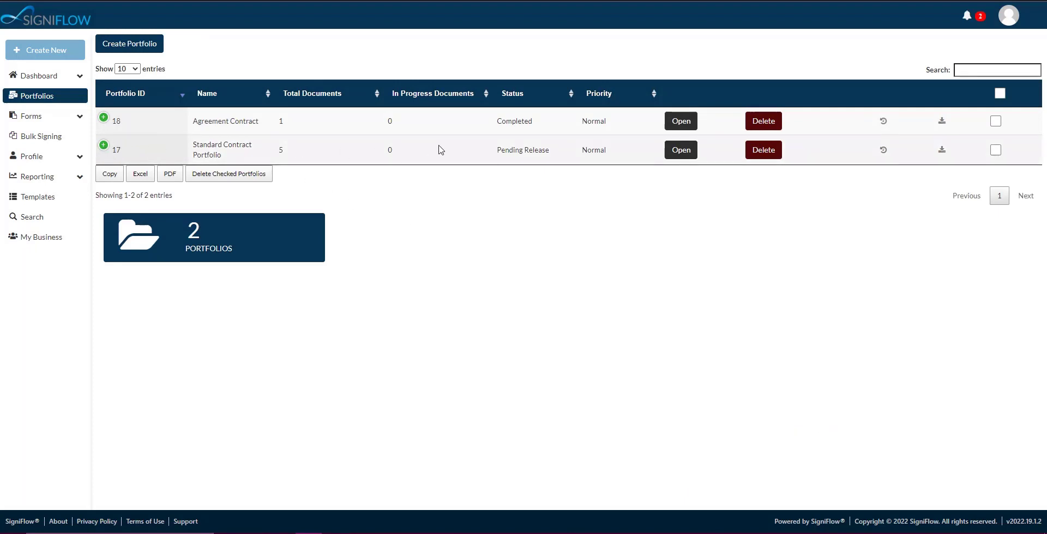
{"action": "left_click", "coordinate": [686, 152]}
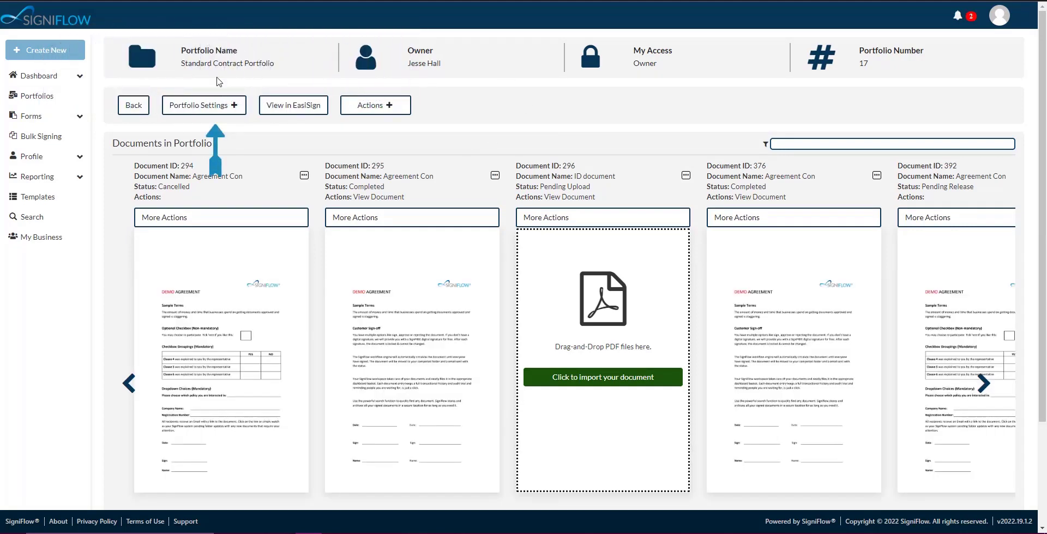
{"action": "left_click", "coordinate": [210, 107]}
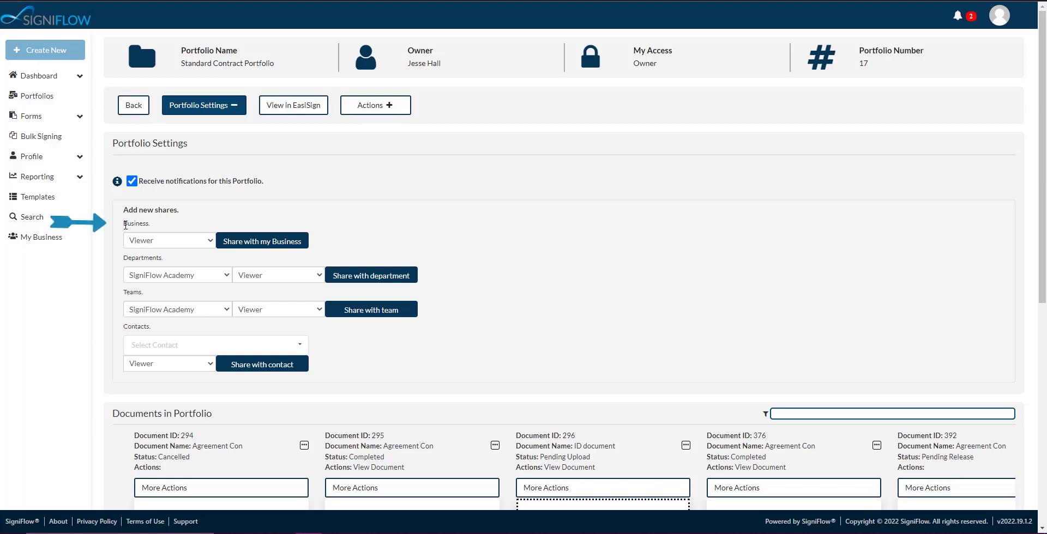
Step: Try the Viewer, Contributor and Owner access levels for the business share
{"action": "left_click_drag", "start_coordinate": [125, 225], "coordinate": [151, 225]}
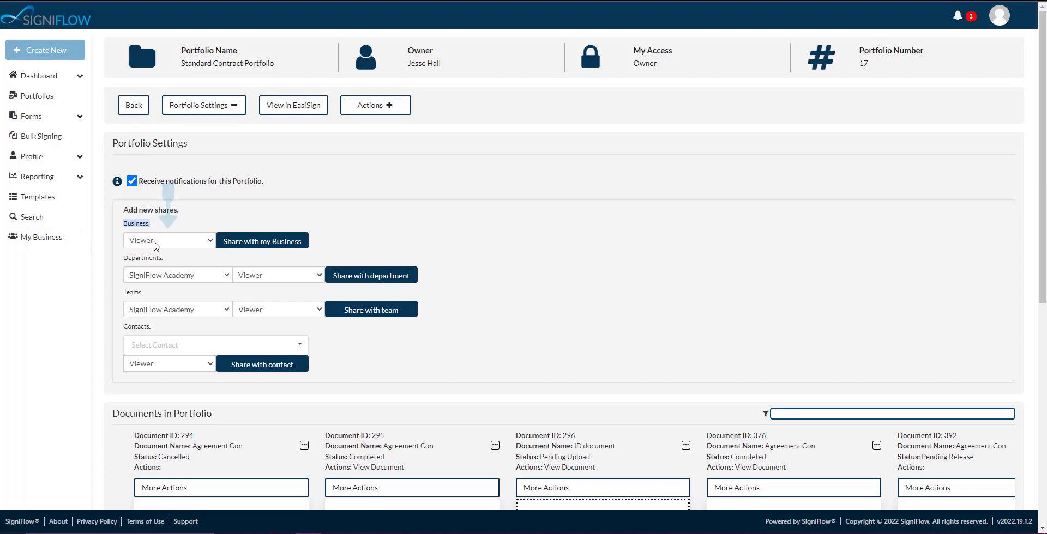
{"action": "left_click", "coordinate": [211, 242]}
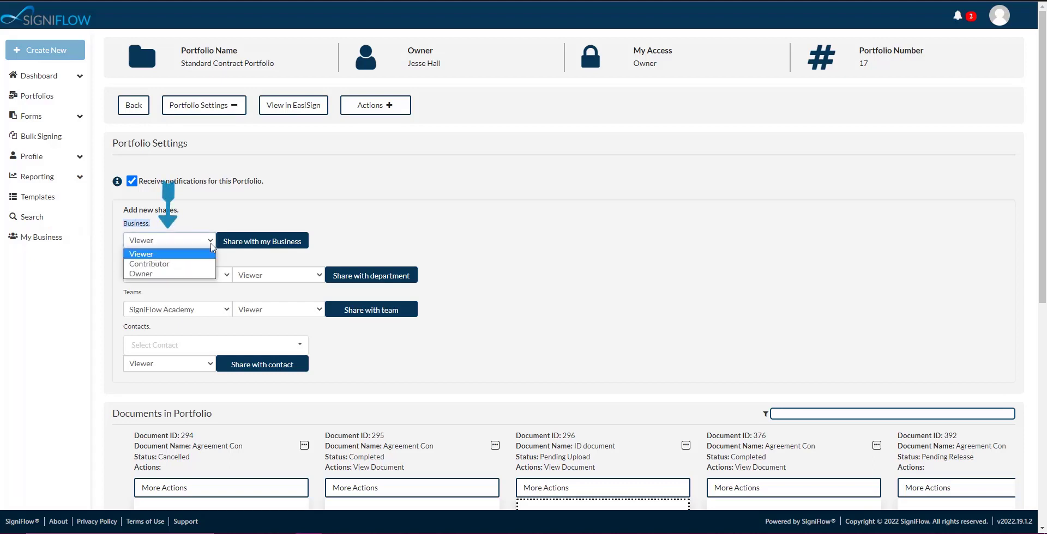
{"action": "left_click", "coordinate": [154, 254]}
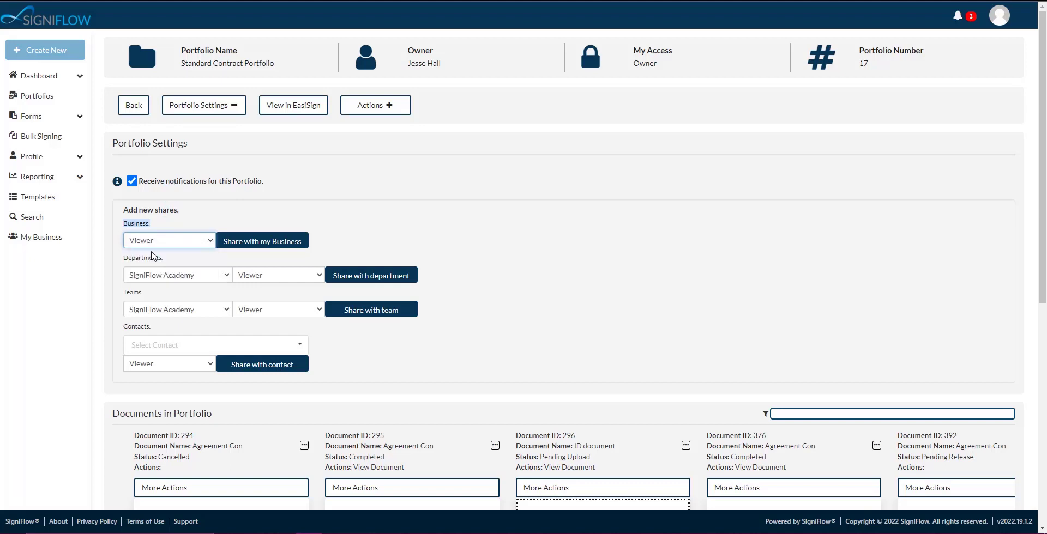
{"action": "left_click", "coordinate": [209, 242]}
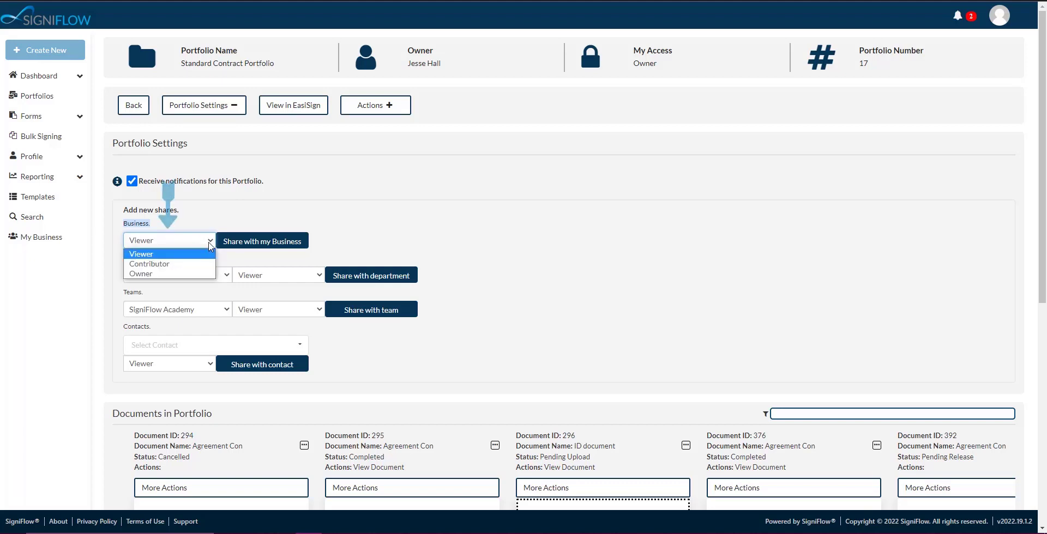
{"action": "left_click", "coordinate": [185, 265]}
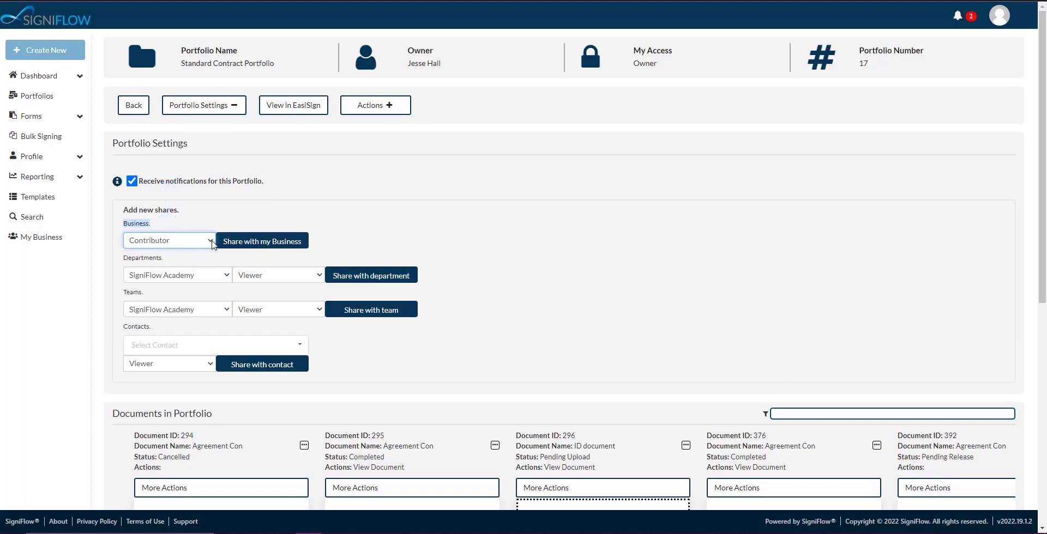
{"action": "left_click", "coordinate": [182, 246]}
{"action": "left_click", "coordinate": [159, 274]}
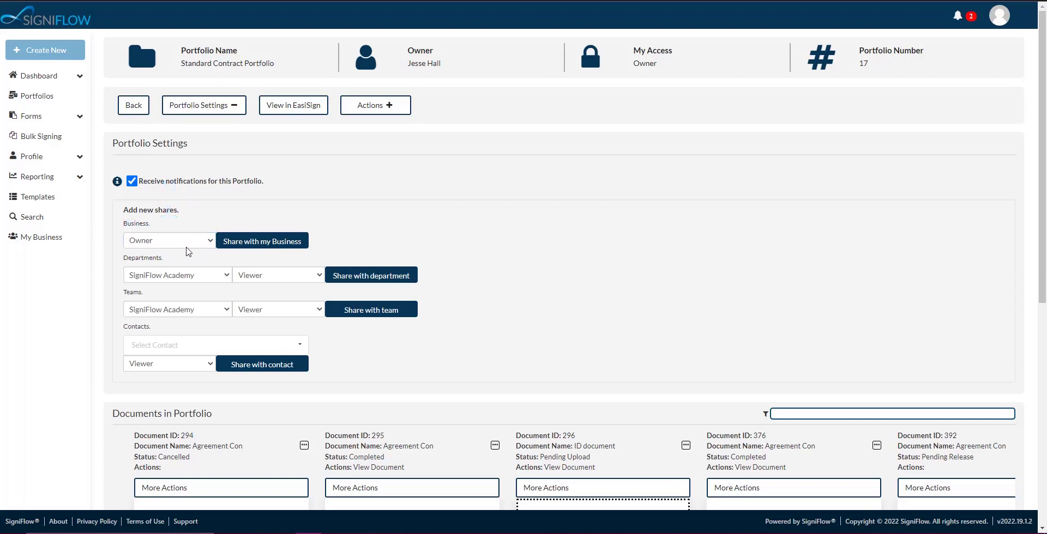
Step: Set the business access level to Viewer and share the portfolio with the entire business
{"action": "left_click", "coordinate": [212, 247]}
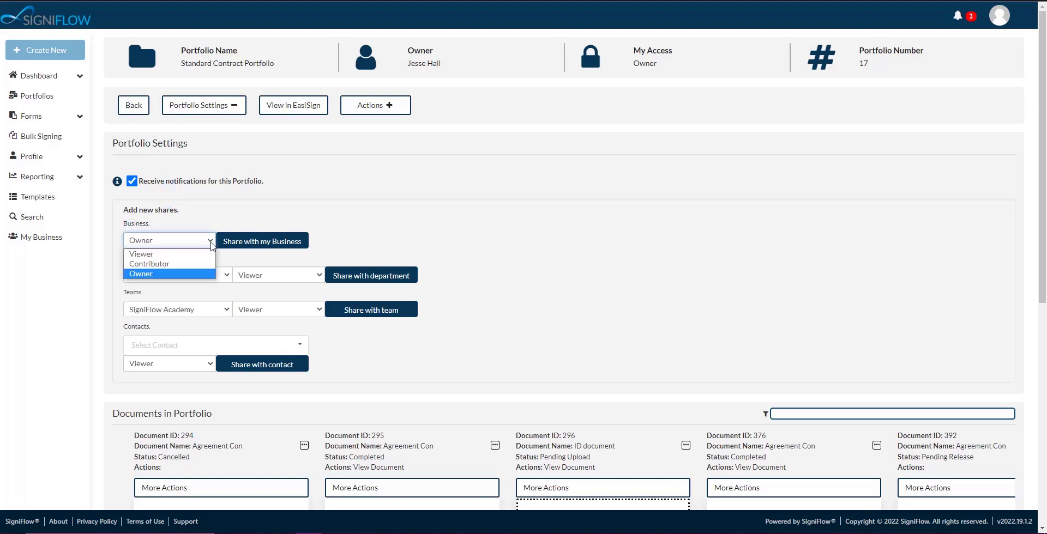
{"action": "left_click", "coordinate": [136, 252]}
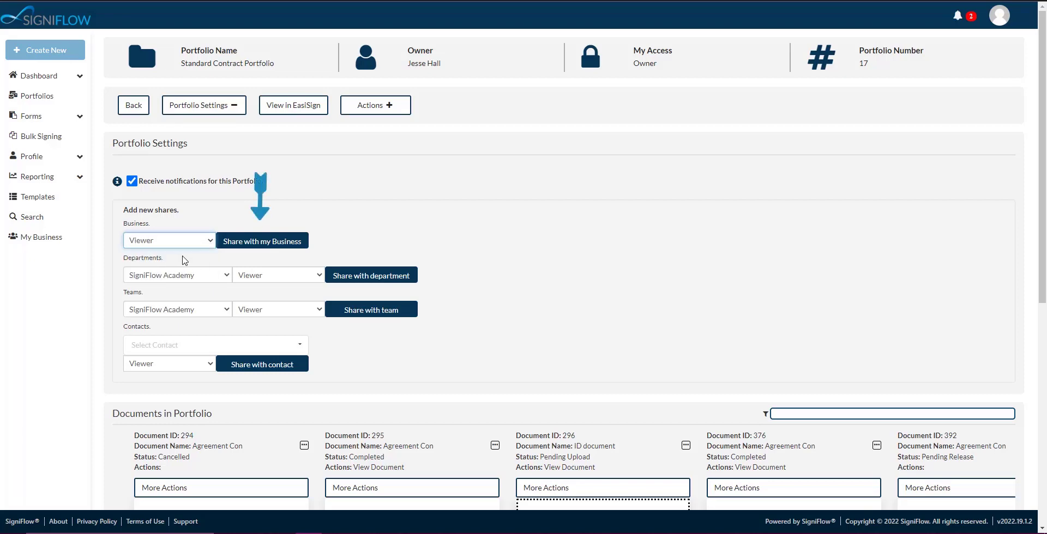
{"action": "left_click", "coordinate": [250, 246]}
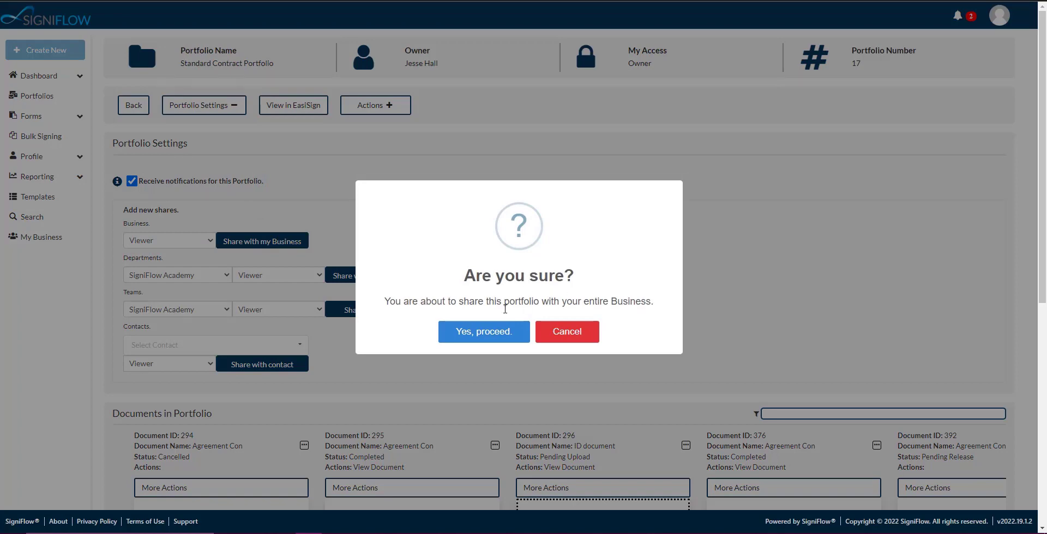
{"action": "left_click", "coordinate": [482, 333]}
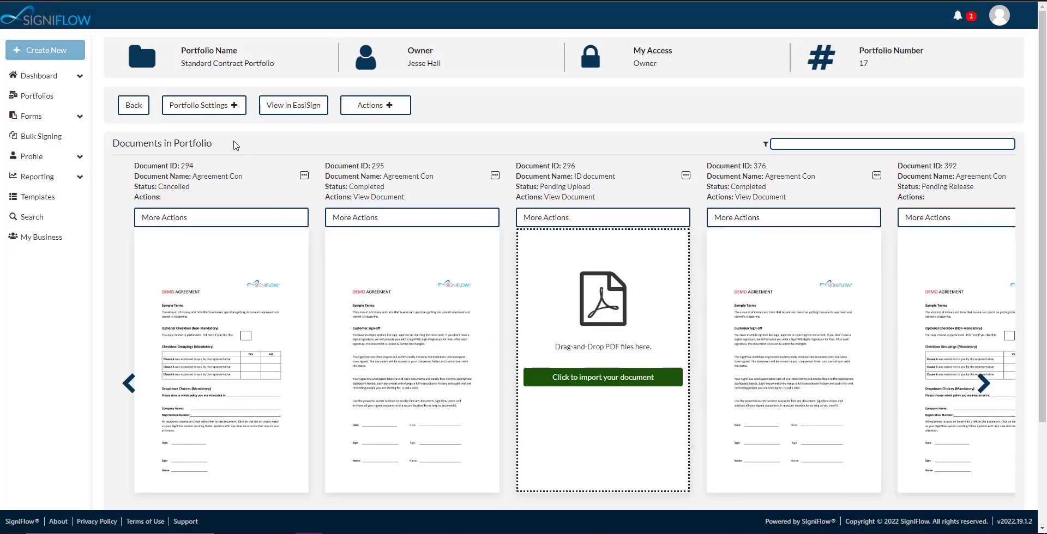
Step: Revoke the business's Viewer share in the portfolio settings and confirm the revocation
{"action": "left_click", "coordinate": [204, 104]}
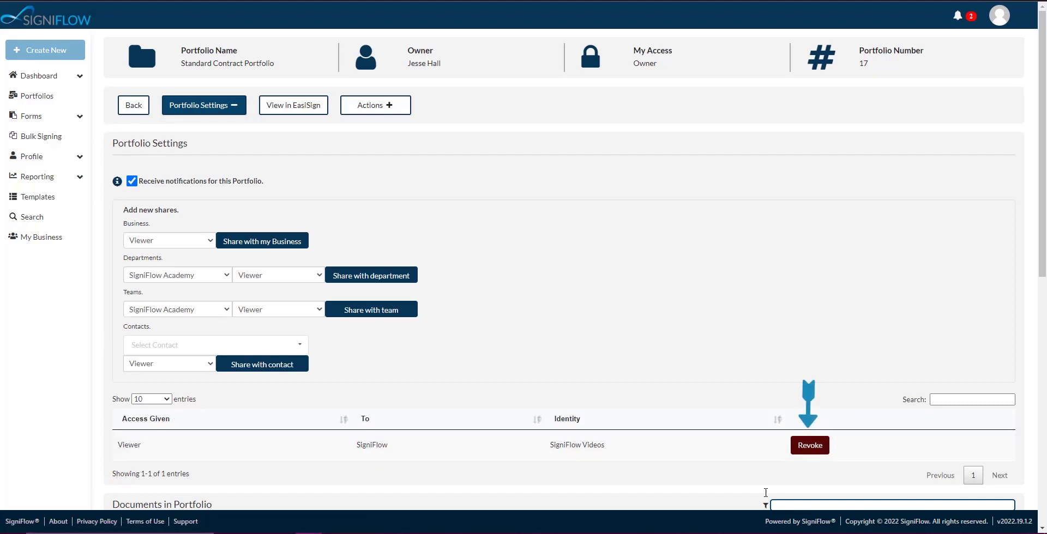
{"action": "left_click", "coordinate": [810, 445]}
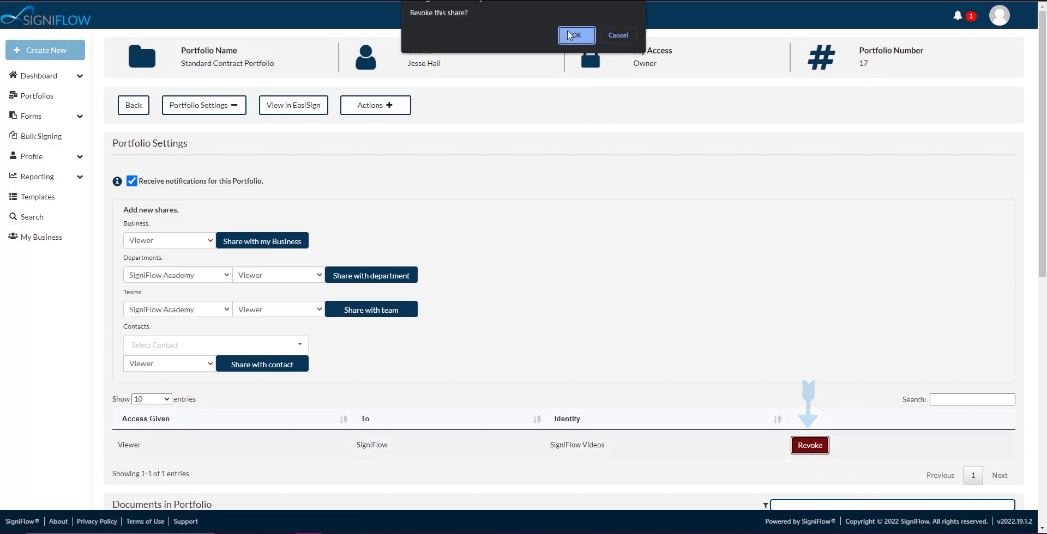
{"action": "left_click", "coordinate": [568, 35]}
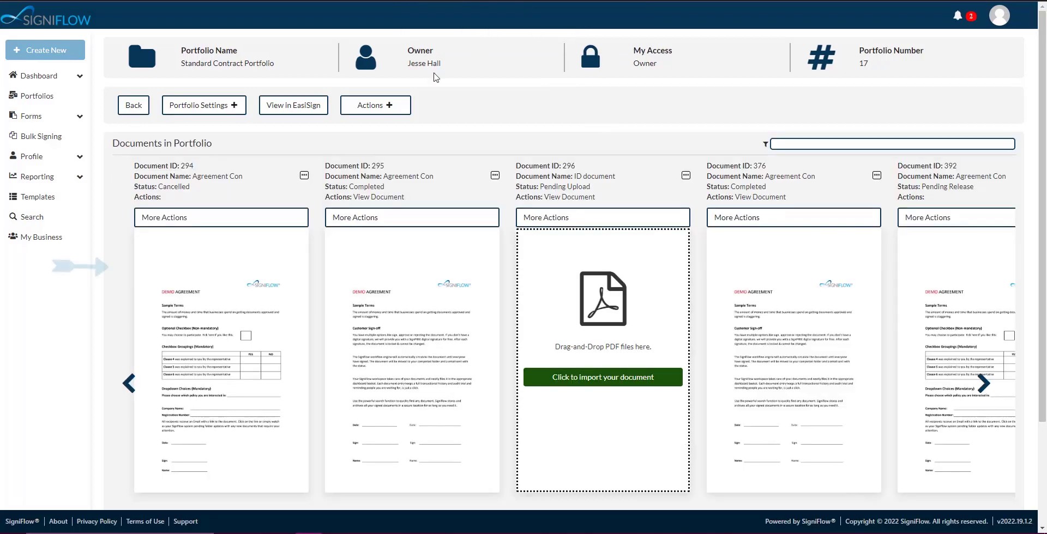
Step: Share the portfolio with the entire SigniFlow Academy department at the Contributor access level and confirm
{"action": "left_click", "coordinate": [209, 112]}
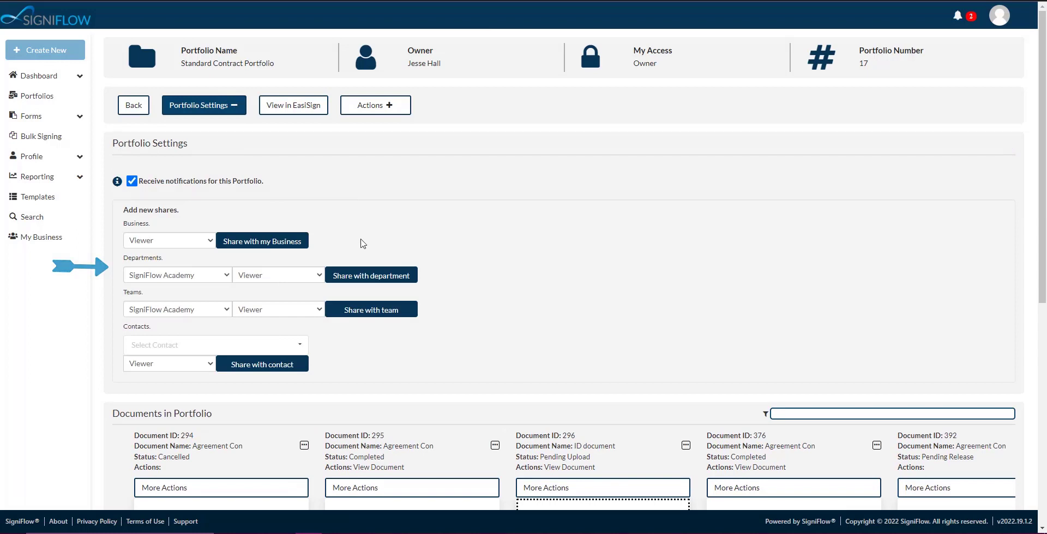
{"action": "left_click_drag", "start_coordinate": [119, 257], "coordinate": [167, 263]}
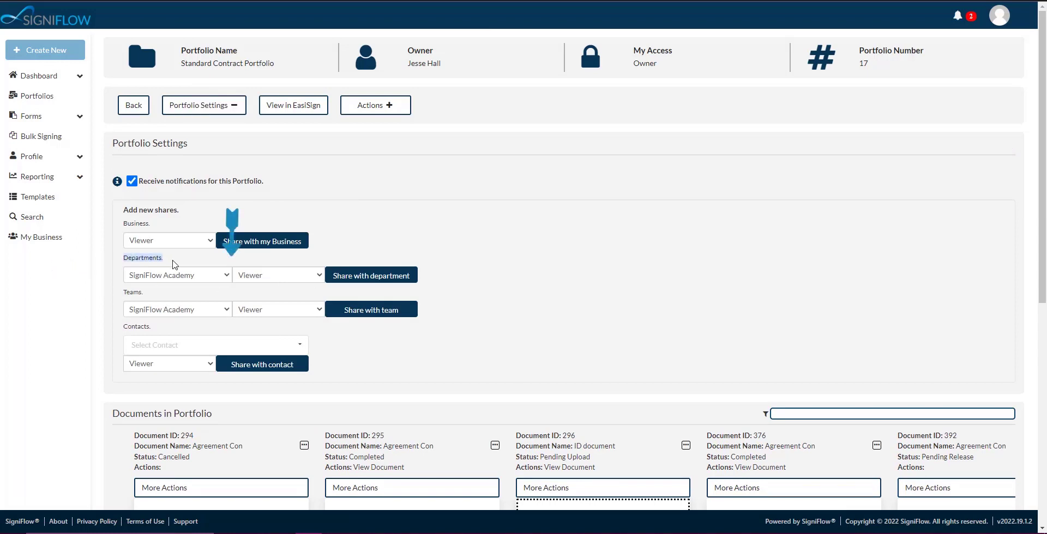
{"action": "left_click", "coordinate": [221, 278]}
{"action": "left_click", "coordinate": [189, 293]}
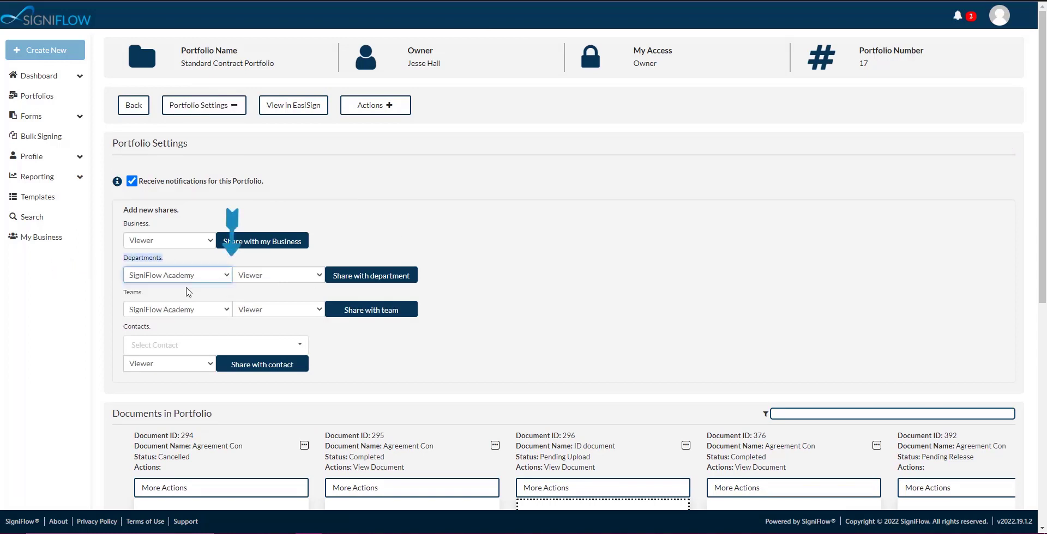
{"action": "left_click", "coordinate": [298, 278]}
{"action": "left_click", "coordinate": [270, 299]}
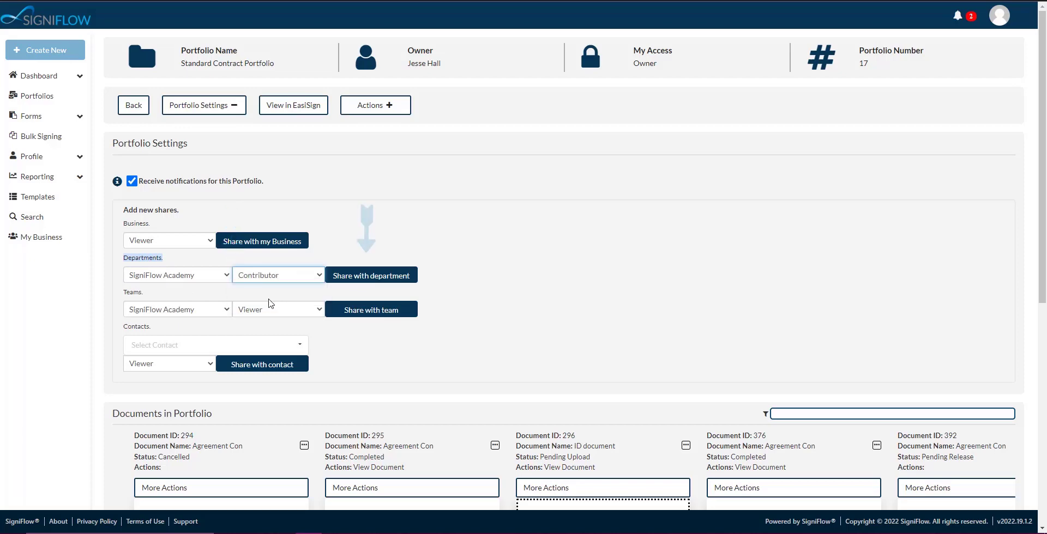
{"action": "left_click", "coordinate": [364, 275]}
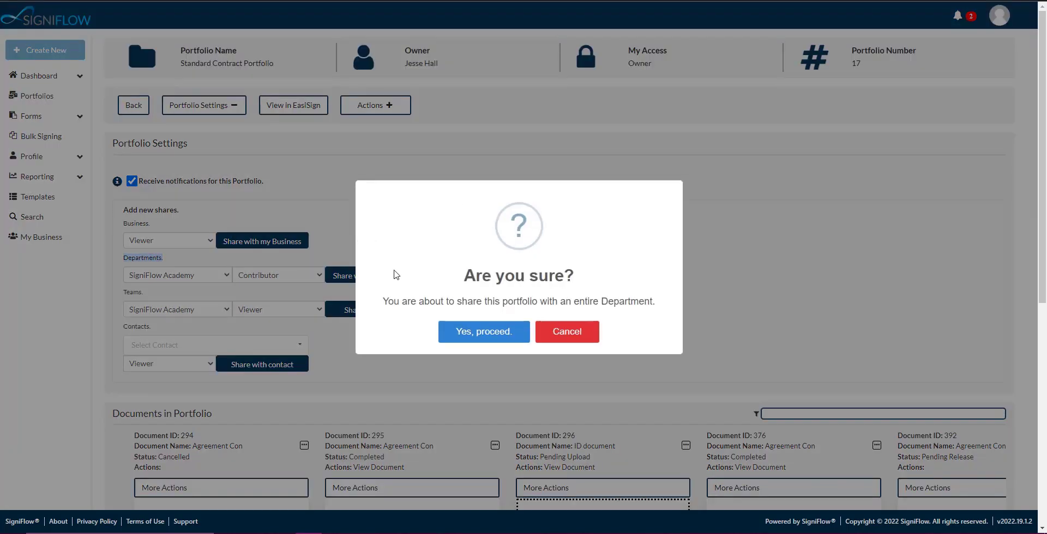
{"action": "left_click", "coordinate": [483, 333]}
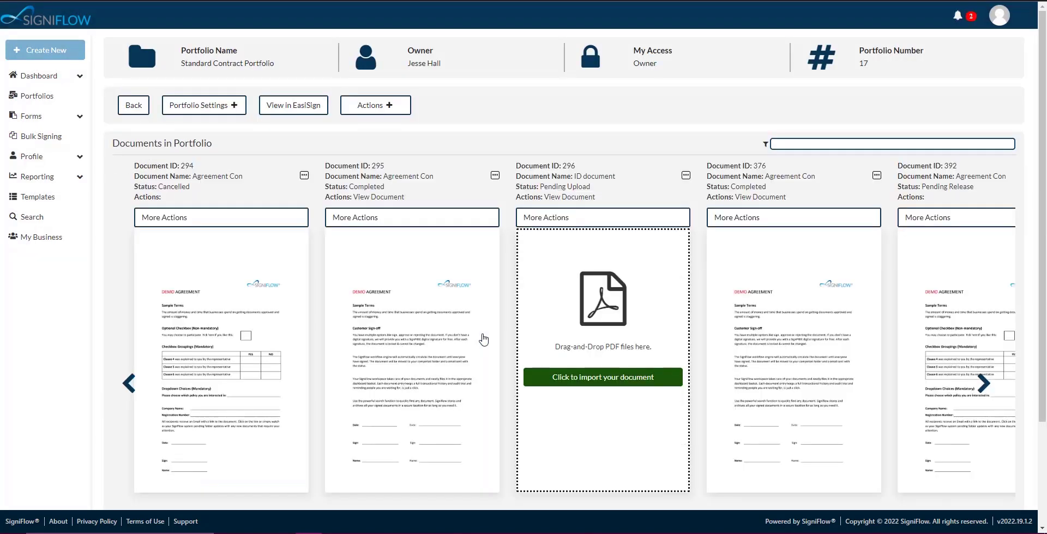
Step: Revoke the SigniFlow Academy department's Contributor share in the portfolio settings and confirm the revocation
{"action": "left_click", "coordinate": [220, 106]}
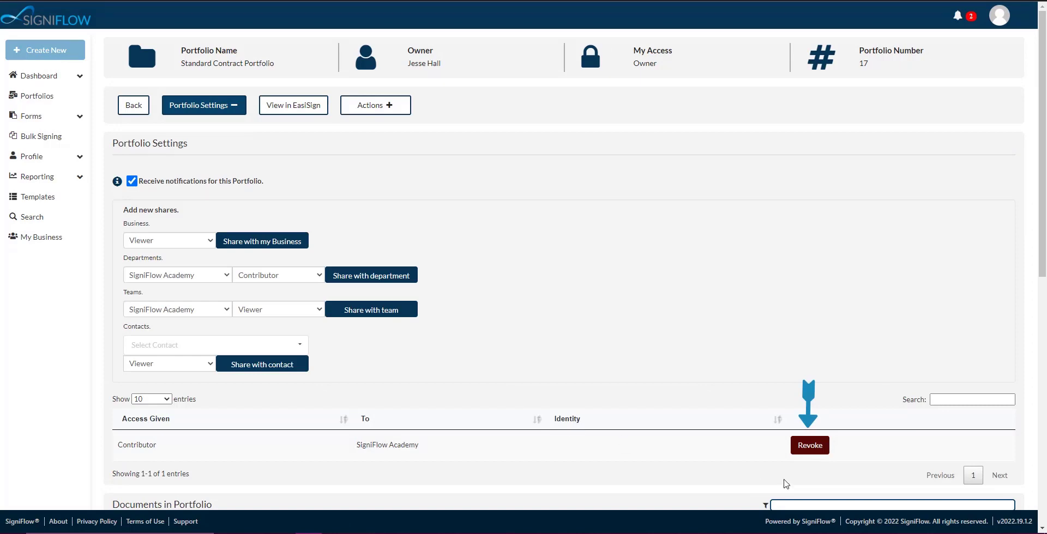
{"action": "left_click", "coordinate": [818, 450]}
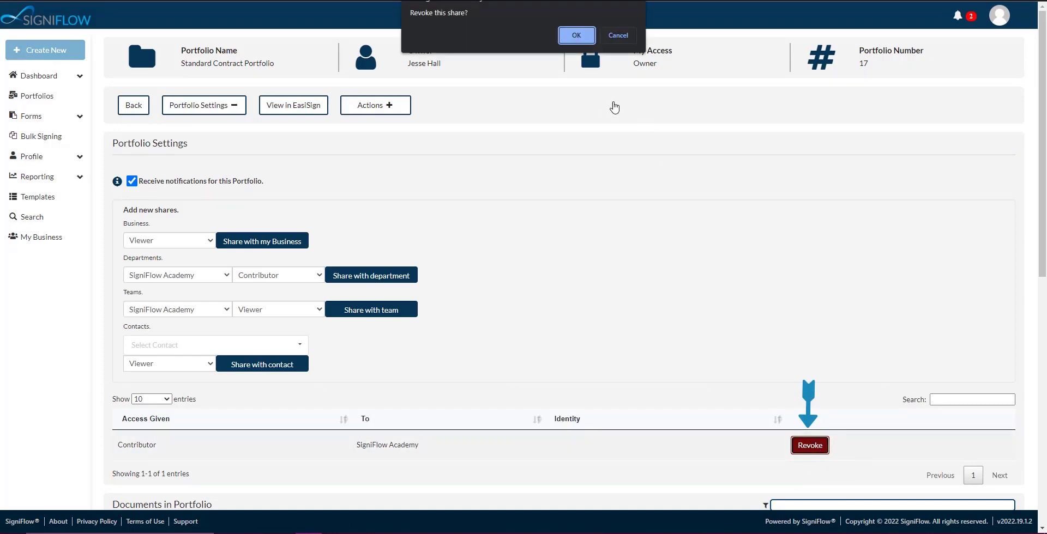
{"action": "left_click", "coordinate": [576, 36]}
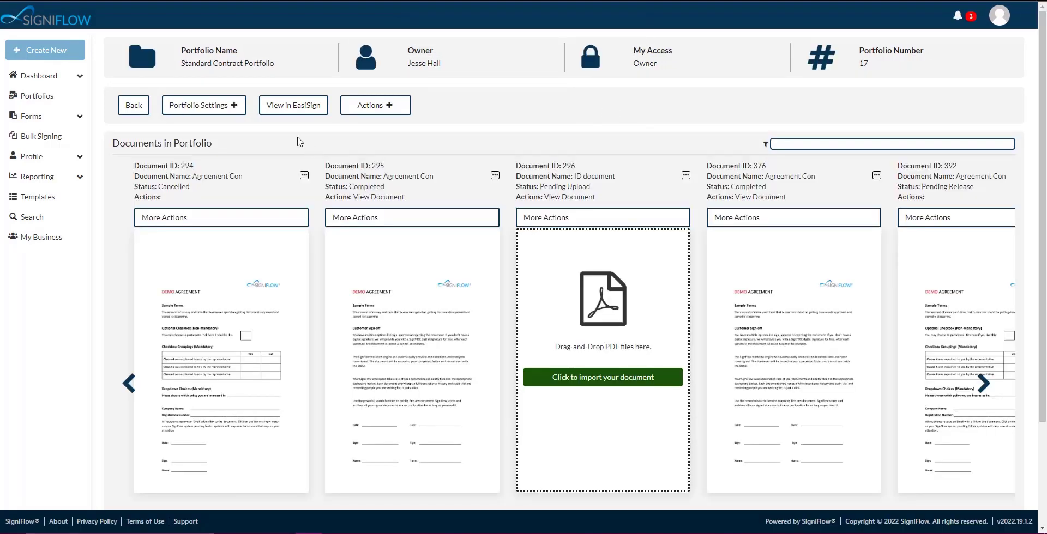
Step: Share the portfolio with the SigniFlow Academy team at the Owner access level and confirm
{"action": "left_click", "coordinate": [224, 105]}
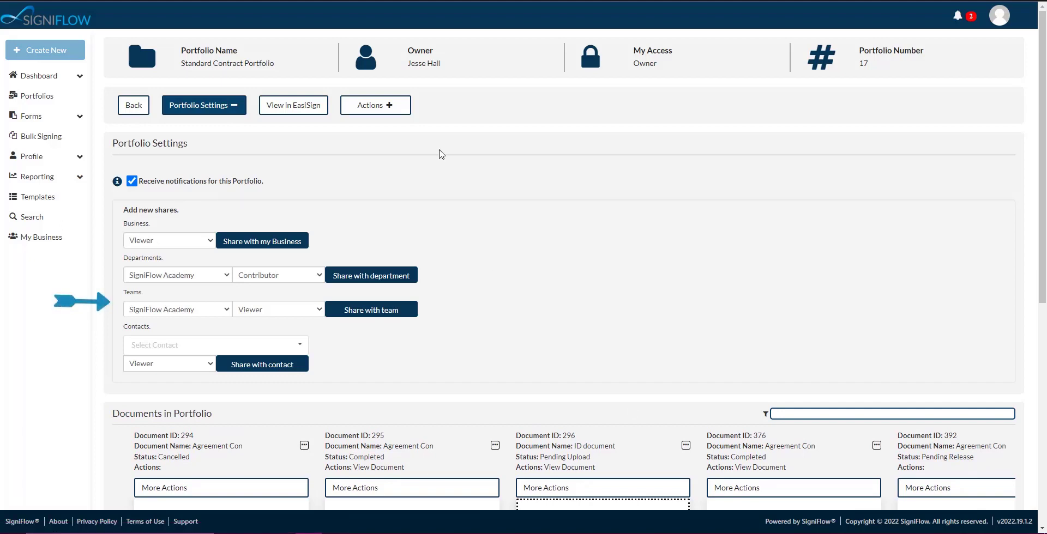
{"action": "left_click_drag", "start_coordinate": [124, 293], "coordinate": [129, 293]}
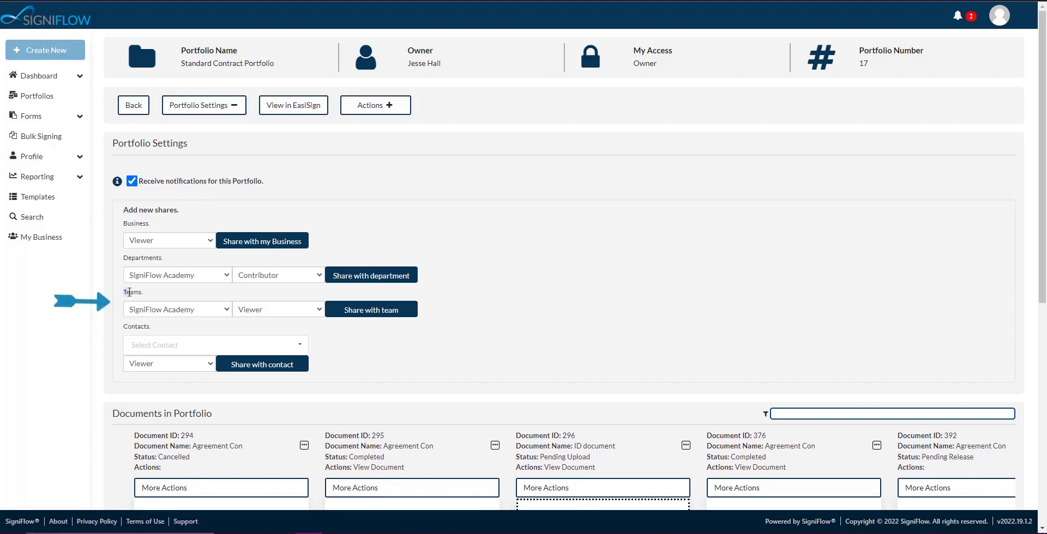
{"action": "left_click", "coordinate": [162, 293]}
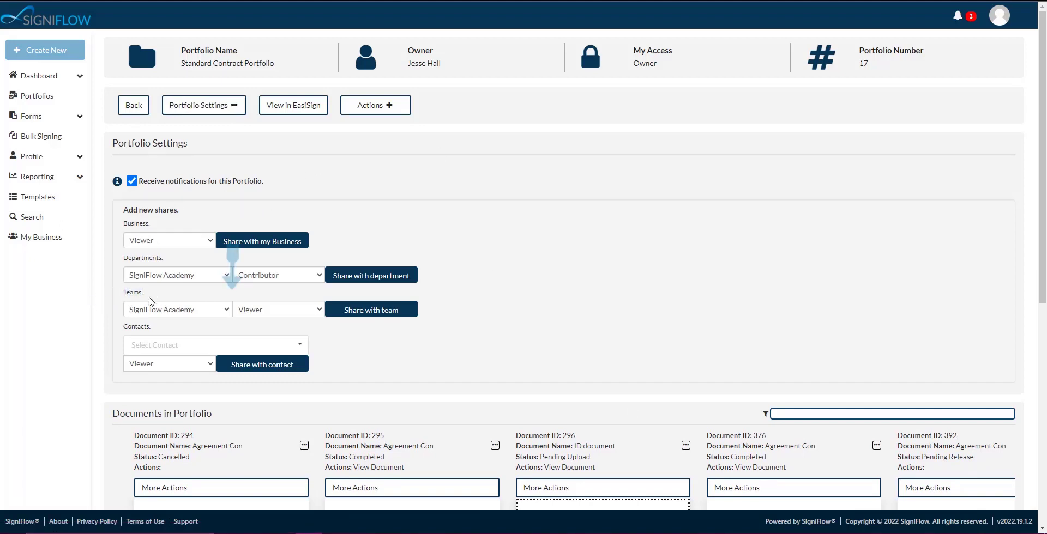
{"action": "left_click", "coordinate": [228, 309]}
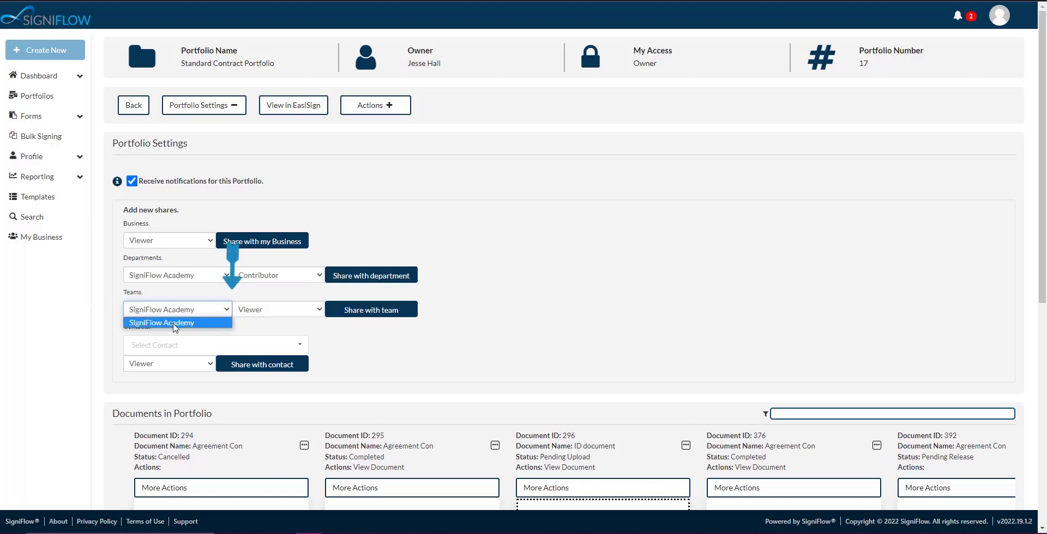
{"action": "left_click", "coordinate": [175, 324]}
{"action": "left_click", "coordinate": [291, 313]}
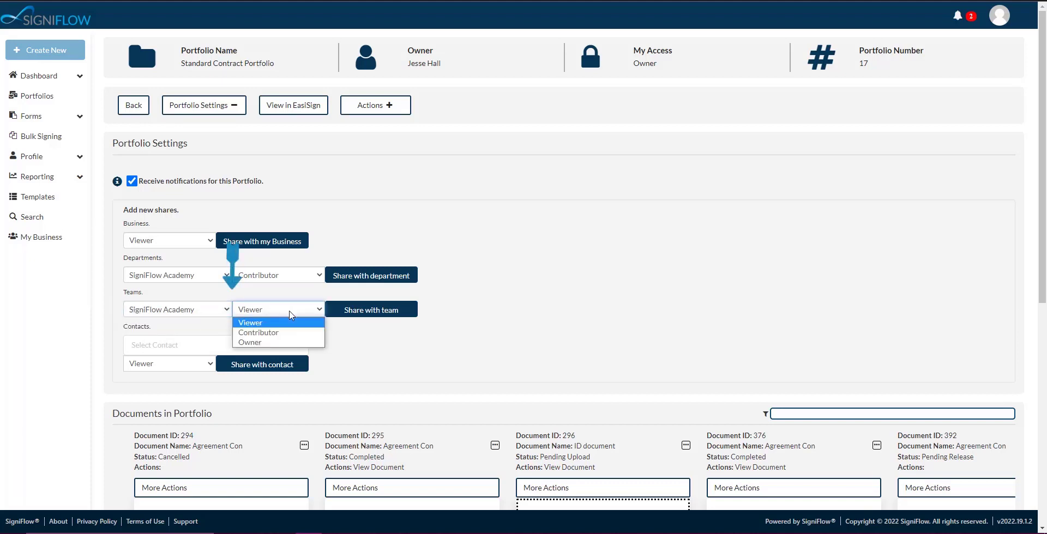
{"action": "left_click", "coordinate": [260, 342]}
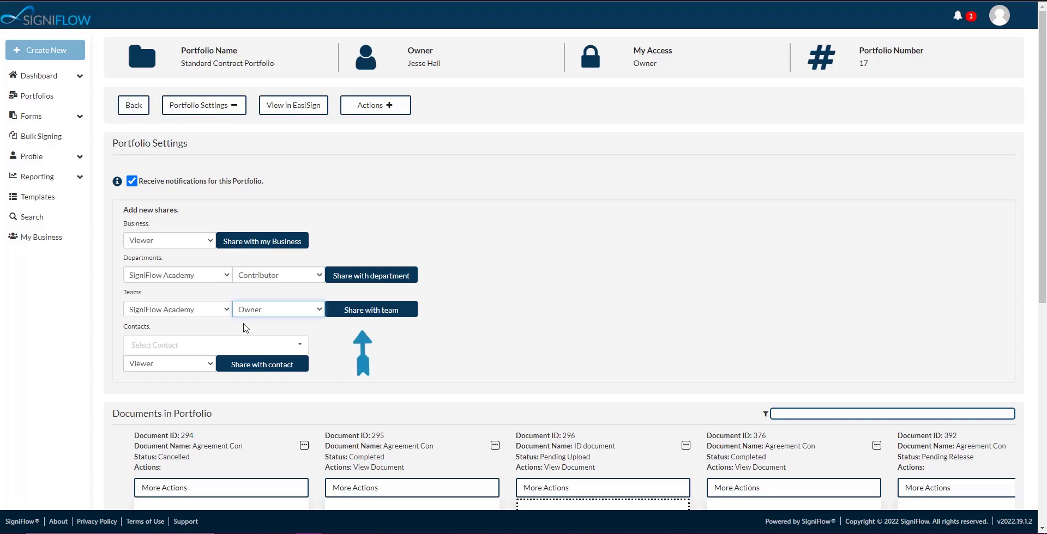
{"action": "left_click", "coordinate": [378, 309]}
{"action": "left_click", "coordinate": [478, 339]}
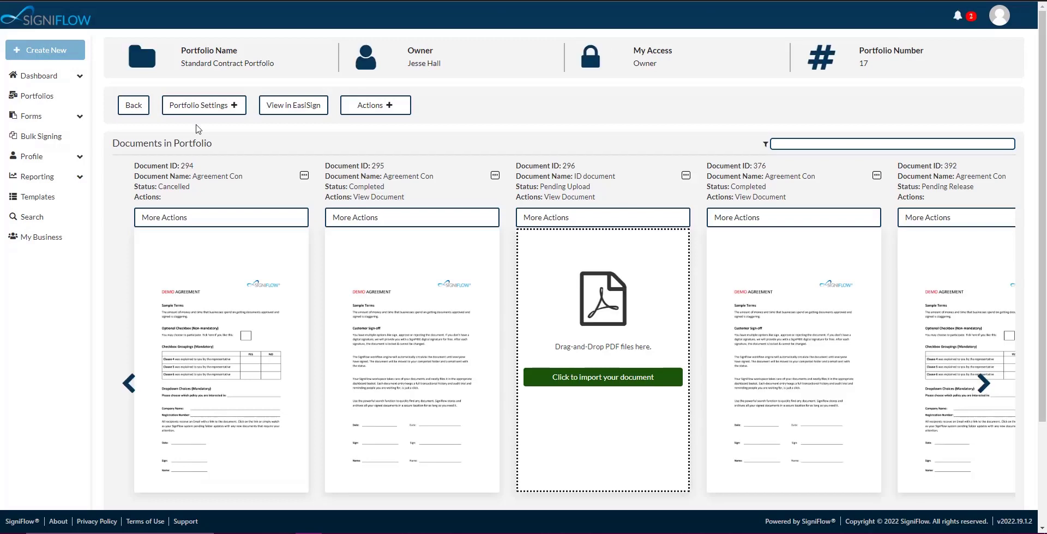
Step: Revoke the SigniFlow Academy team's Owner share in the portfolio settings and confirm the revocation
{"action": "left_click", "coordinate": [198, 105]}
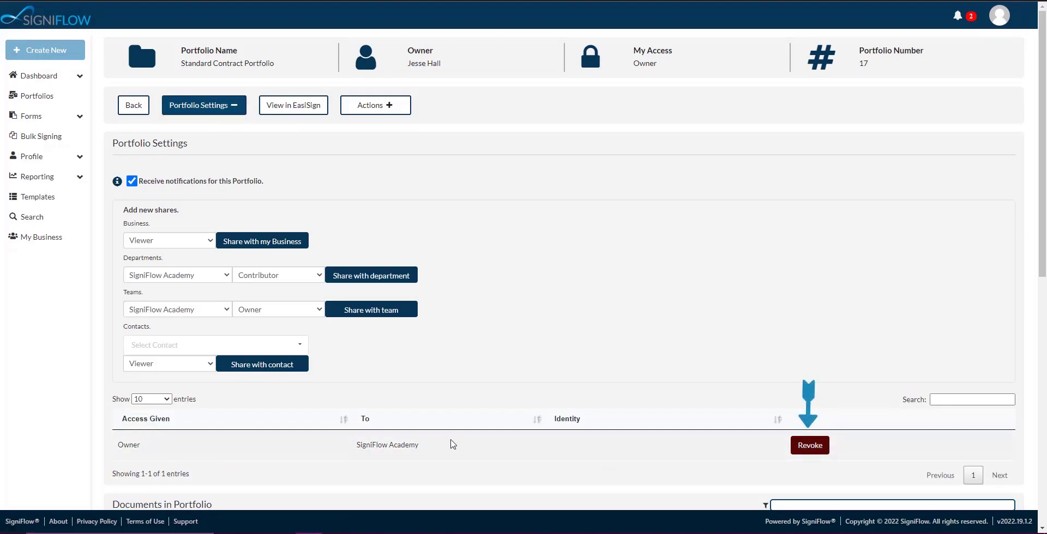
{"action": "left_click", "coordinate": [813, 450]}
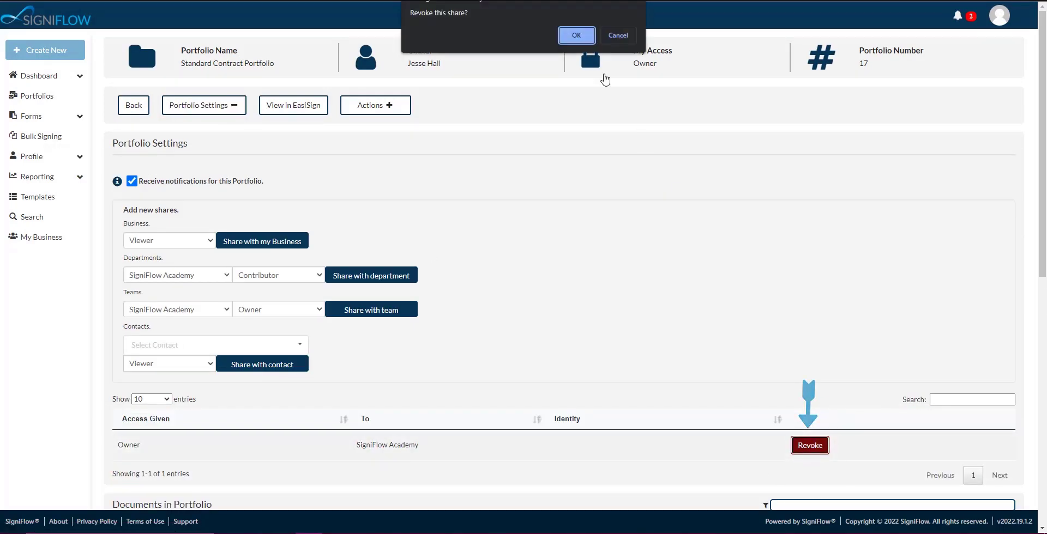
{"action": "left_click", "coordinate": [576, 35]}
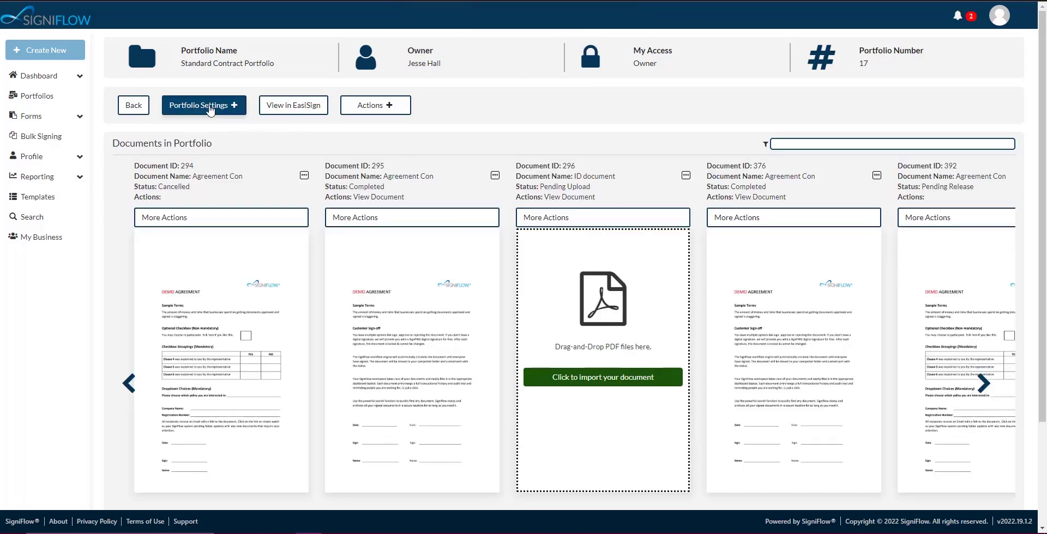
Step: Share the portfolio with the third contact in the contact list at the Viewer access level and confirm
{"action": "left_click", "coordinate": [210, 107]}
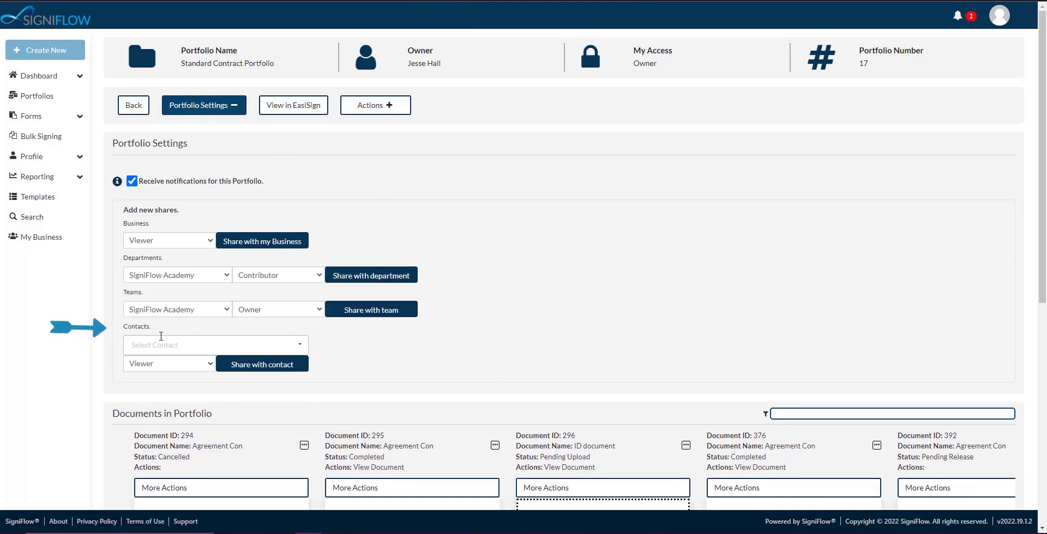
{"action": "left_click", "coordinate": [123, 329]}
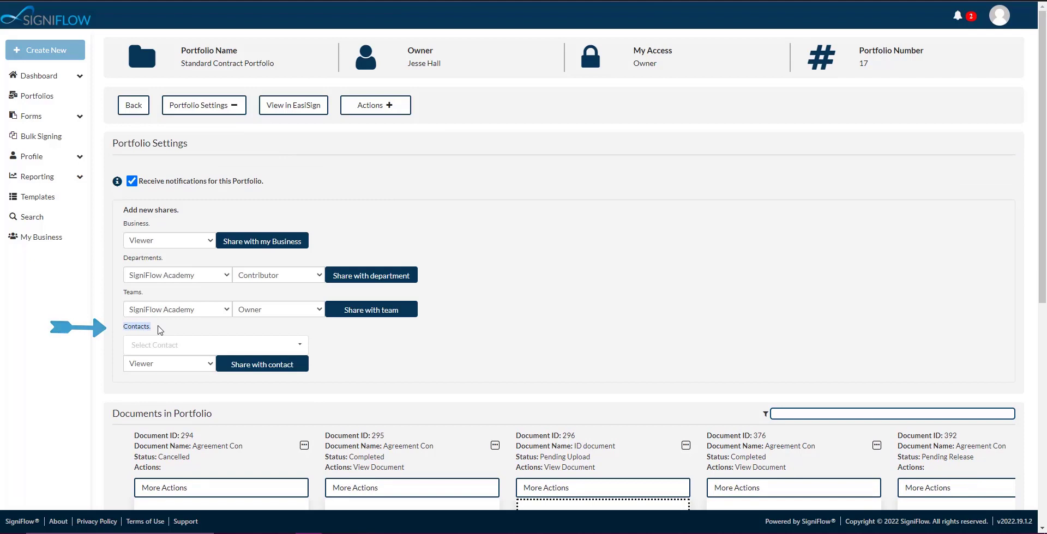
{"action": "left_click", "coordinate": [136, 344]}
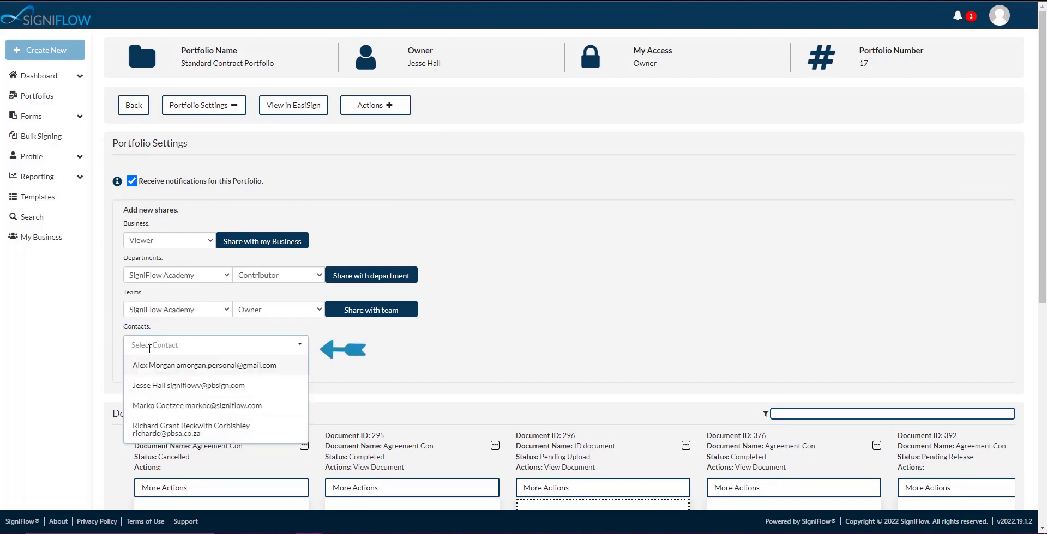
{"action": "left_click", "coordinate": [173, 405]}
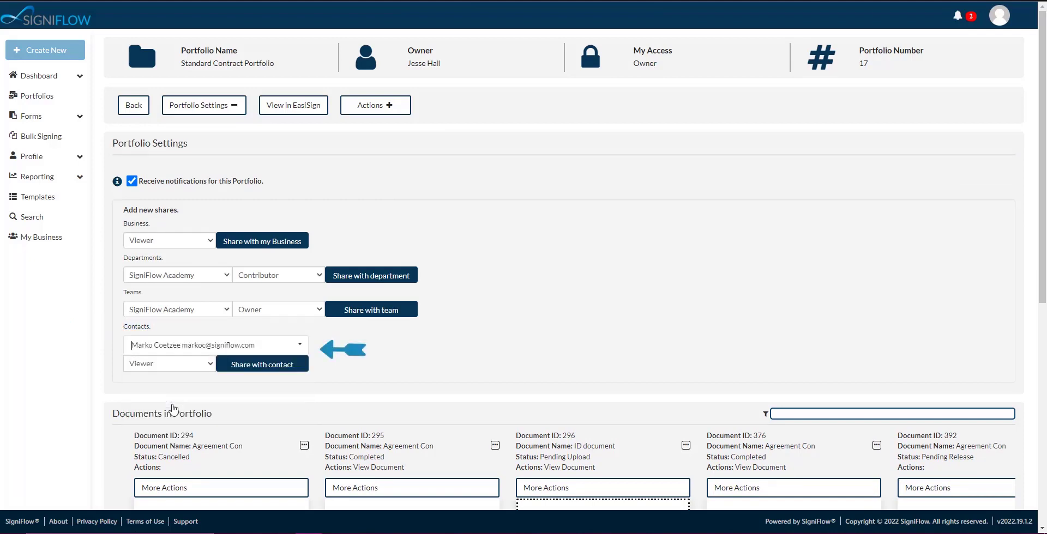
{"action": "left_click", "coordinate": [209, 364]}
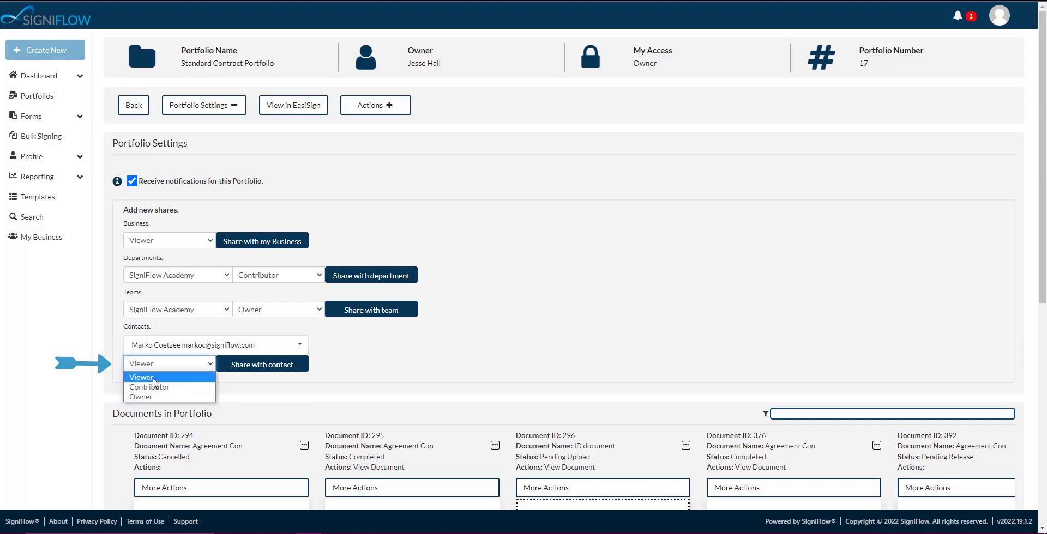
{"action": "left_click", "coordinate": [153, 379]}
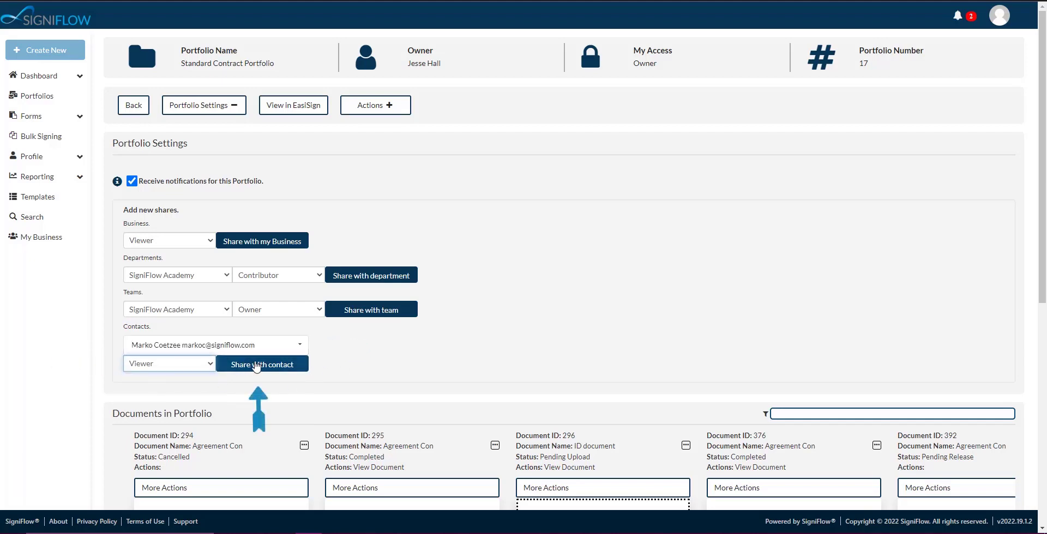
{"action": "left_click", "coordinate": [259, 366]}
{"action": "left_click", "coordinate": [493, 332]}
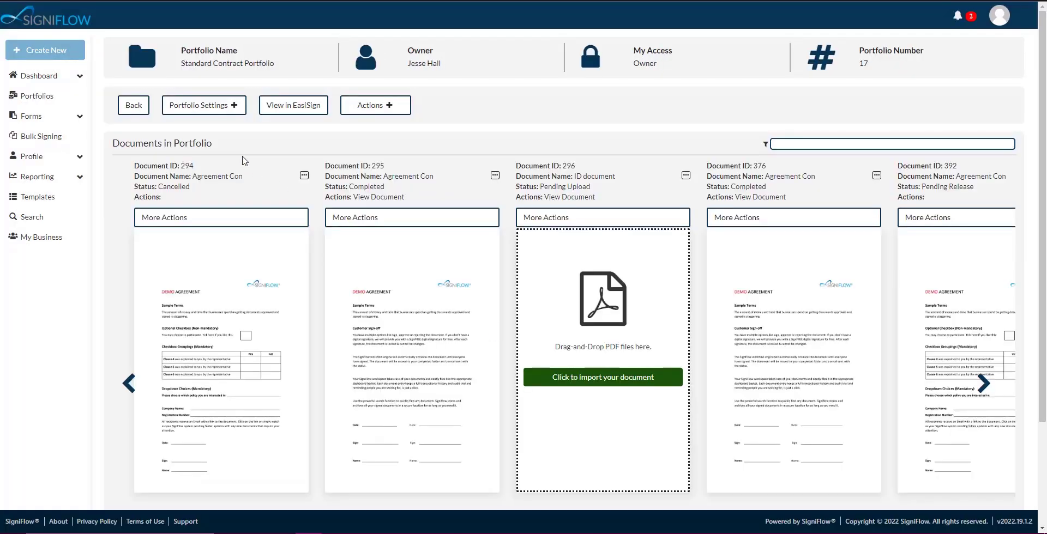
Step: Revoke the contact's Viewer share in the portfolio settings and confirm the revocation
{"action": "left_click", "coordinate": [205, 110]}
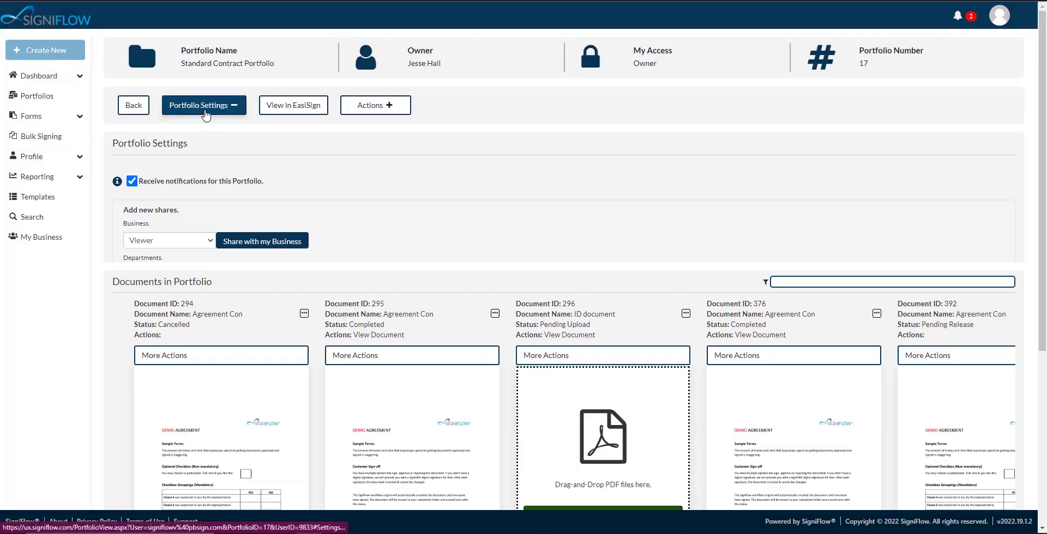
{"action": "scroll", "coordinate": [444, 314], "scroll_direction": "down", "scroll_amount": 1}
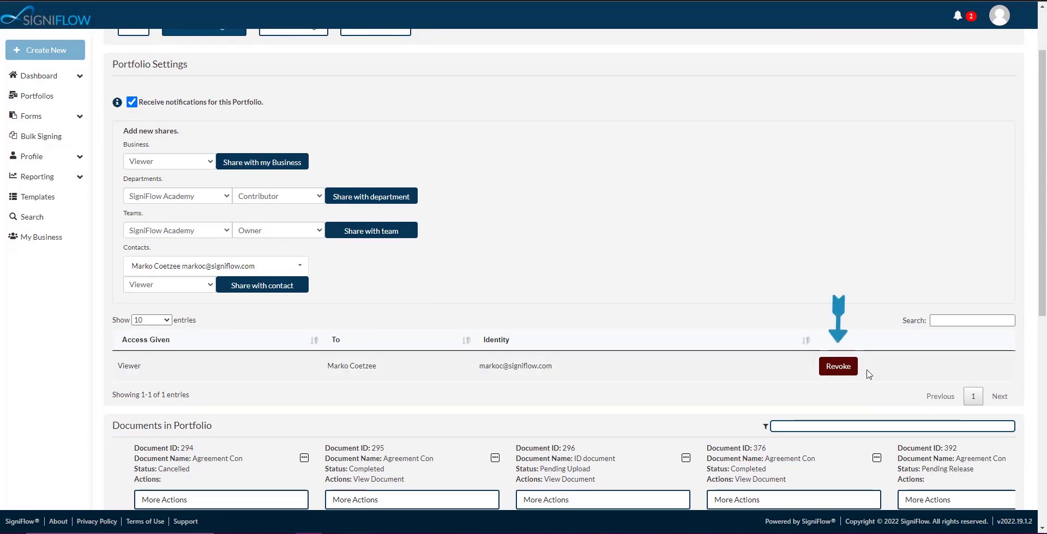
{"action": "left_click", "coordinate": [838, 368]}
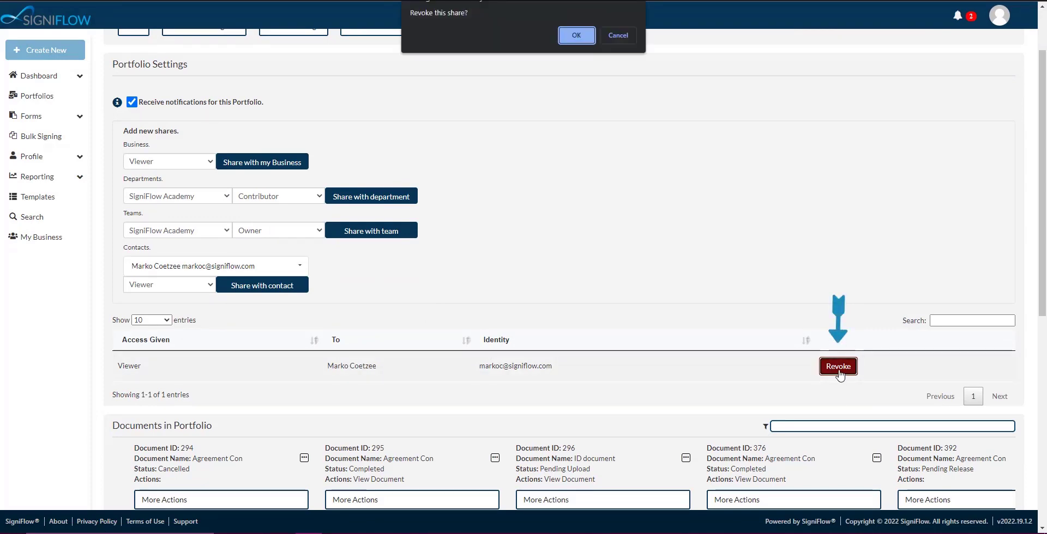
{"action": "left_click", "coordinate": [574, 35]}
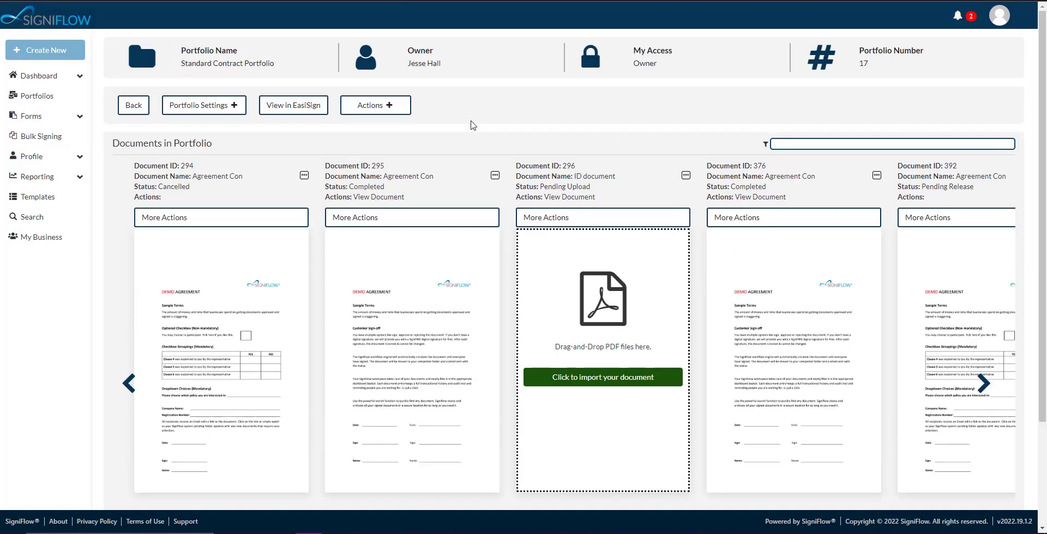
Step: Share the portfolio again with the same contact as Viewer, confirm, and reopen the portfolio settings
{"action": "left_click", "coordinate": [203, 105]}
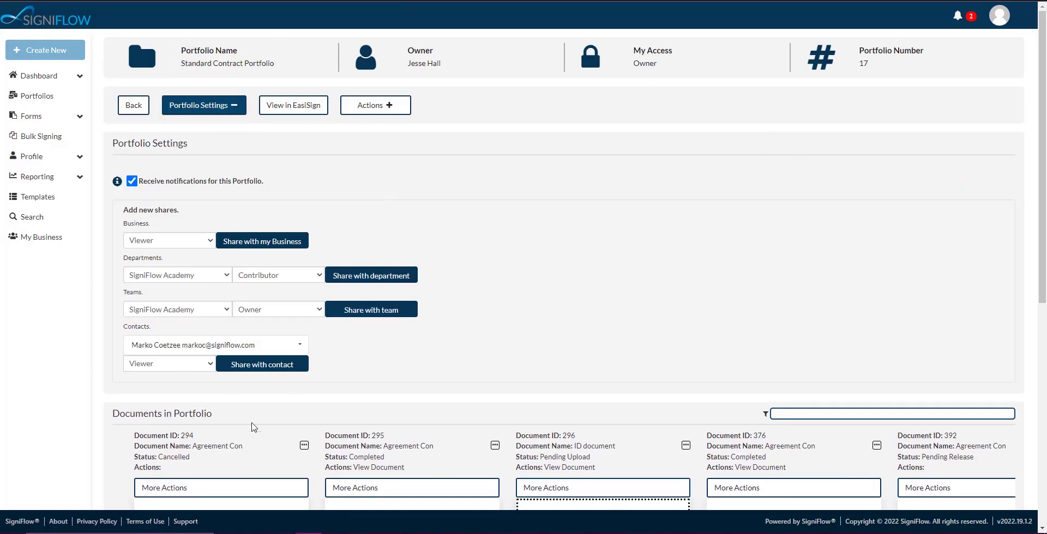
{"action": "left_click", "coordinate": [289, 365]}
{"action": "left_click", "coordinate": [484, 329]}
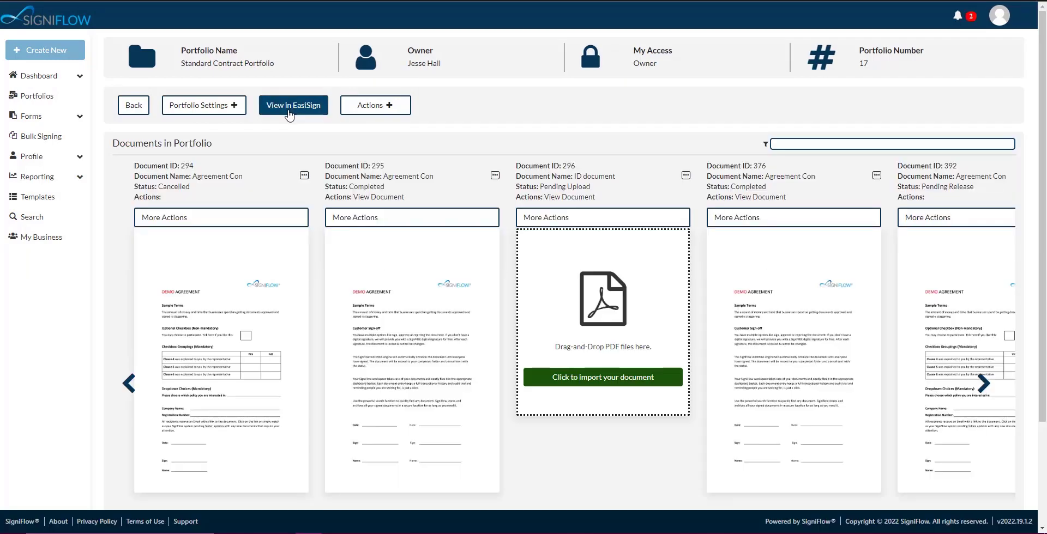
{"action": "left_click", "coordinate": [203, 105]}
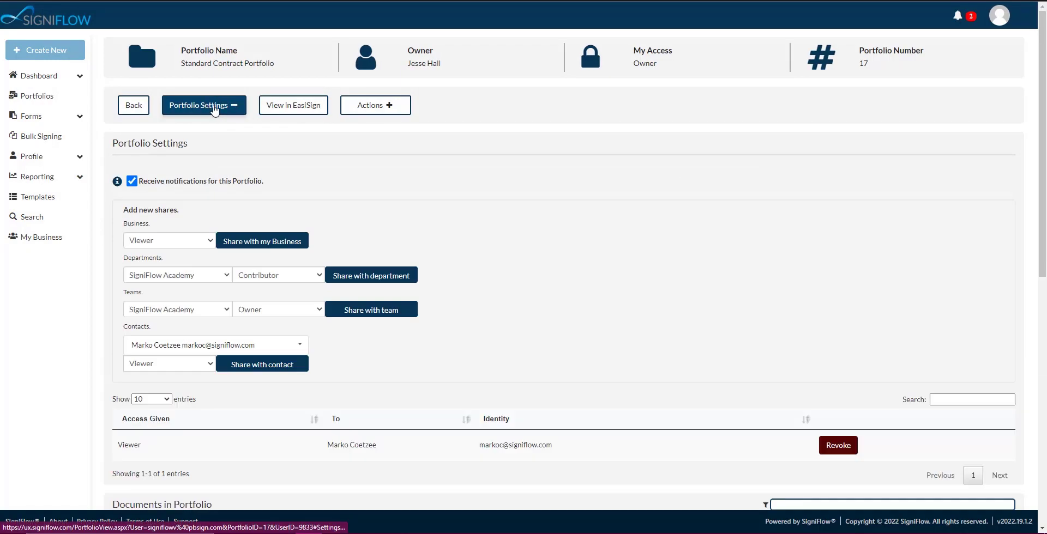